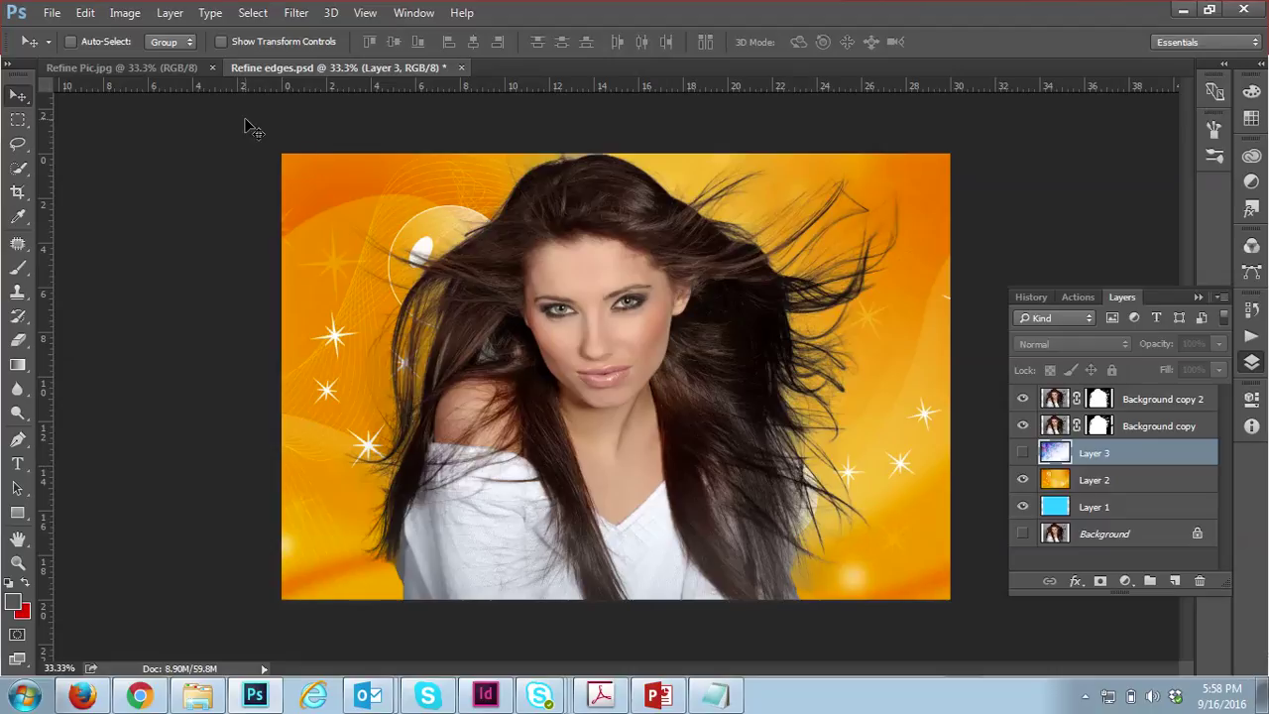
In Refine Pic.jpg, draw a freehand Lasso selection loosely around the woman and most of her hair, down to the image's lower edge
{"action": "left_click", "coordinate": [152, 69]}
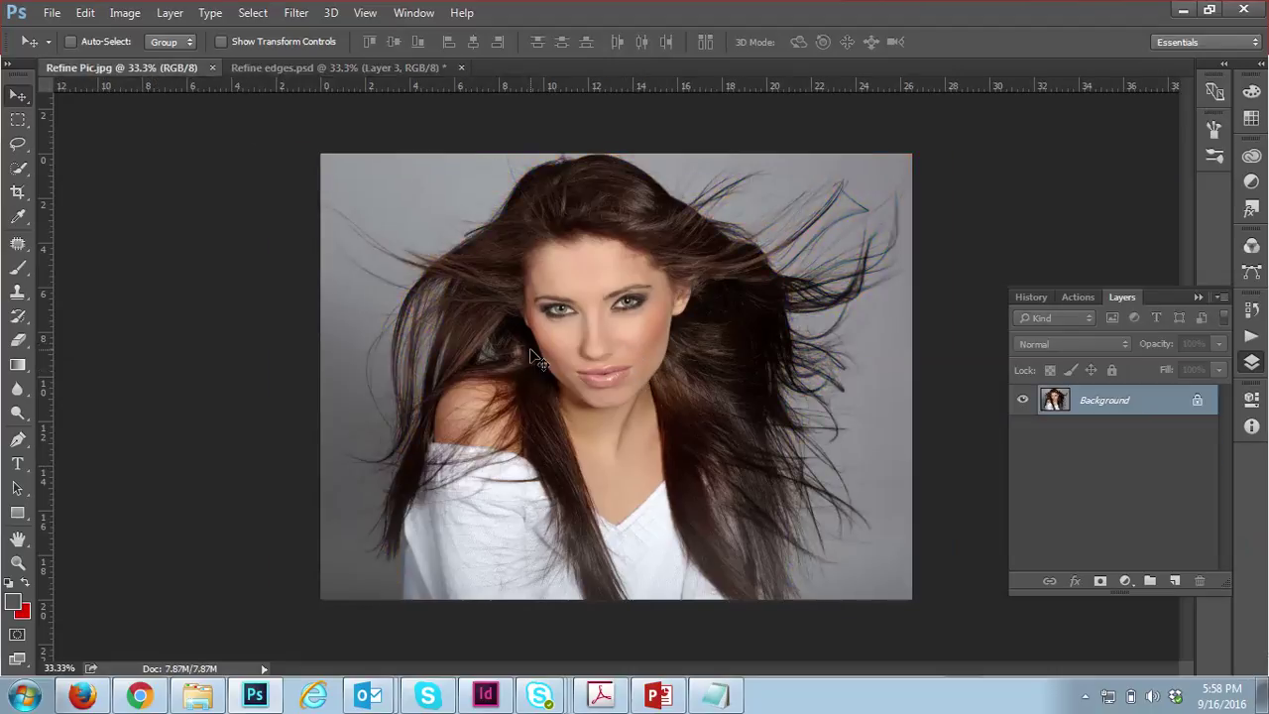
{"action": "left_click", "coordinate": [20, 144]}
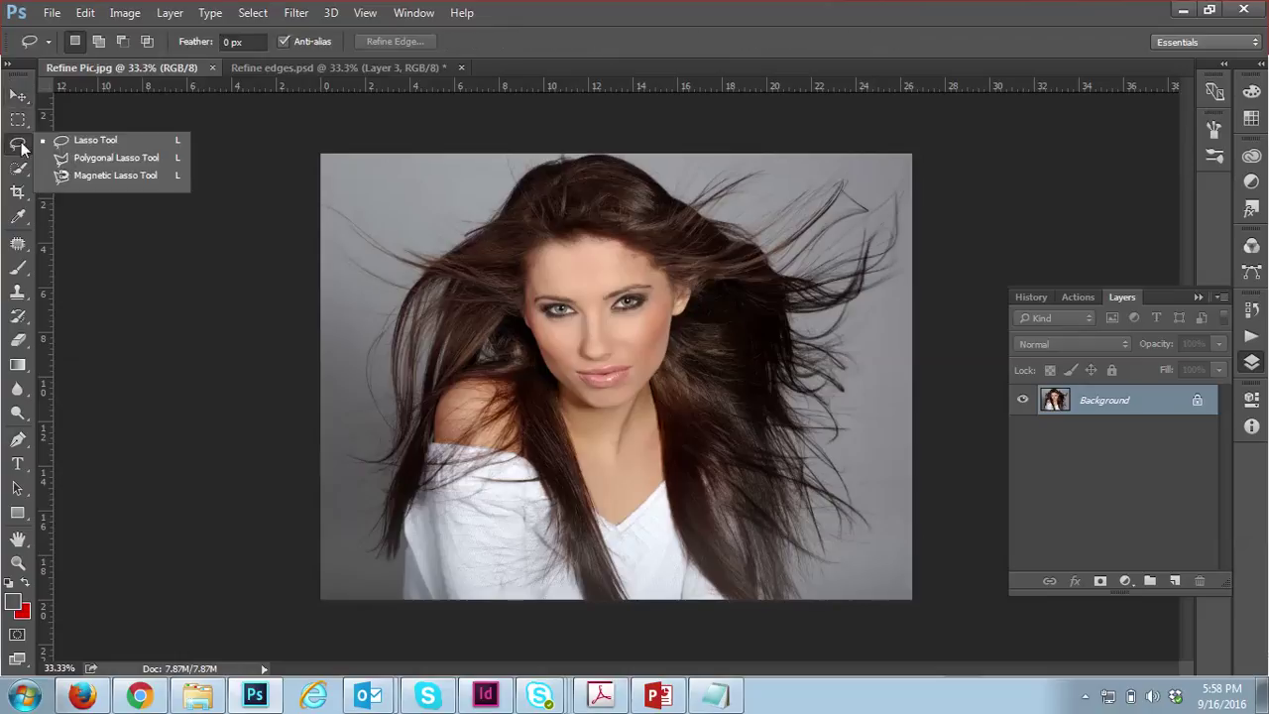
{"action": "left_click", "coordinate": [119, 142]}
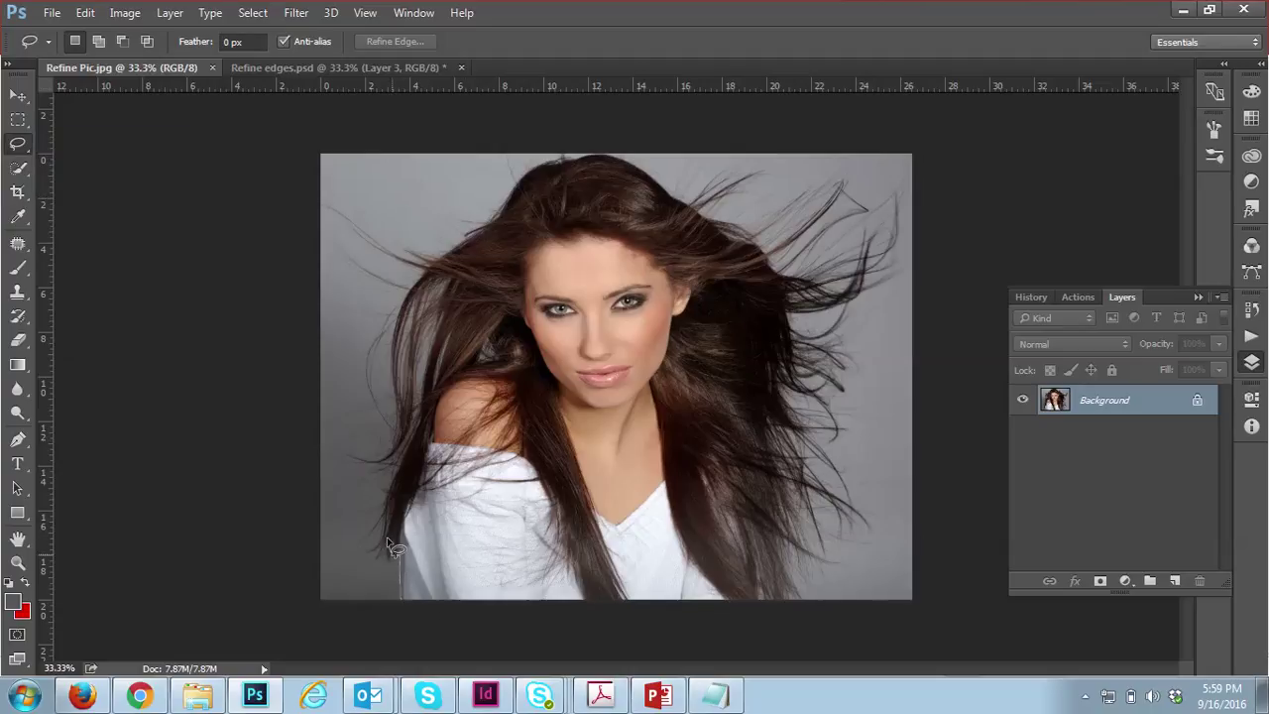
{"action": "mouse_move", "coordinate": [388, 539]}
{"action": "left_mouse_down"}
{"action": "mouse_move", "coordinate": [370, 401]}
{"action": "mouse_move", "coordinate": [391, 338]}
{"action": "left_mouse_up"}
{"action": "mouse_move", "coordinate": [431, 239]}
{"action": "left_mouse_down"}
{"action": "mouse_move", "coordinate": [467, 198]}
{"action": "mouse_move", "coordinate": [583, 157]}
{"action": "left_mouse_up"}
{"action": "left_click_drag", "start_coordinate": [766, 250], "coordinate": [809, 342]}
{"action": "mouse_move", "coordinate": [831, 592]}
{"action": "left_mouse_down"}
{"action": "mouse_move", "coordinate": [803, 617]}
{"action": "mouse_move", "coordinate": [702, 625]}
{"action": "left_mouse_up"}
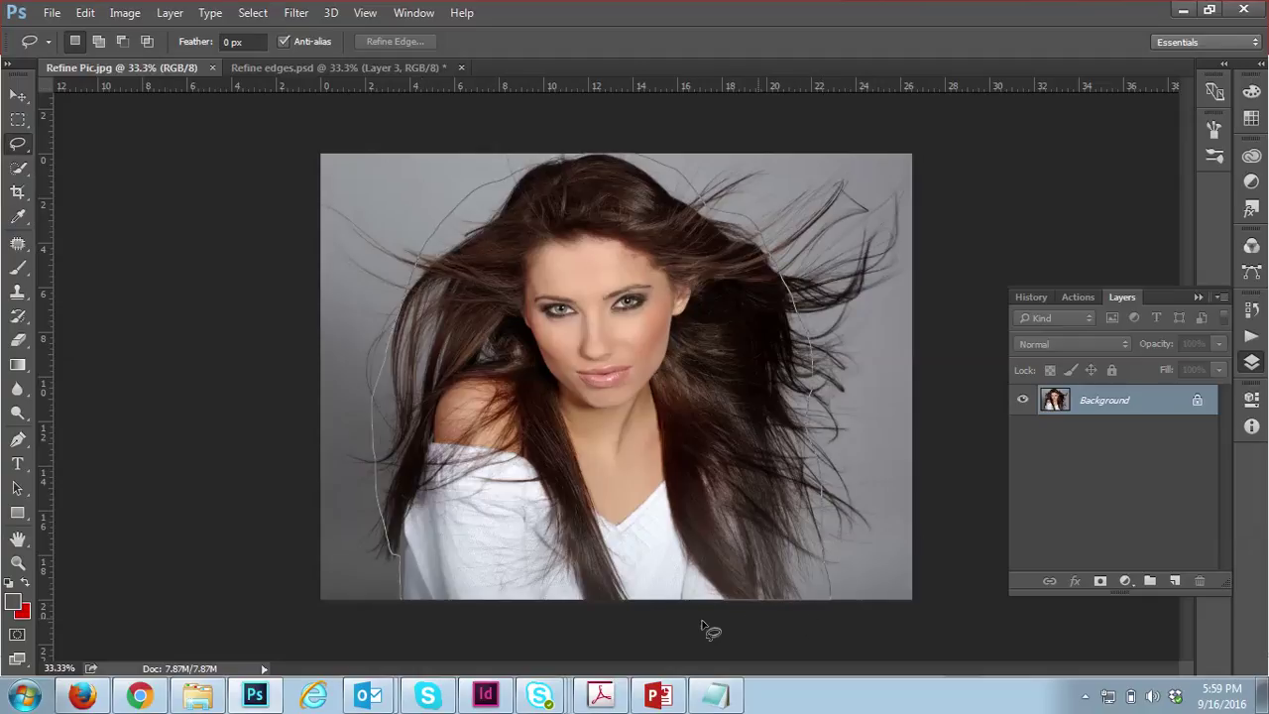
{"action": "left_click_drag", "start_coordinate": [486, 633], "coordinate": [396, 637]}
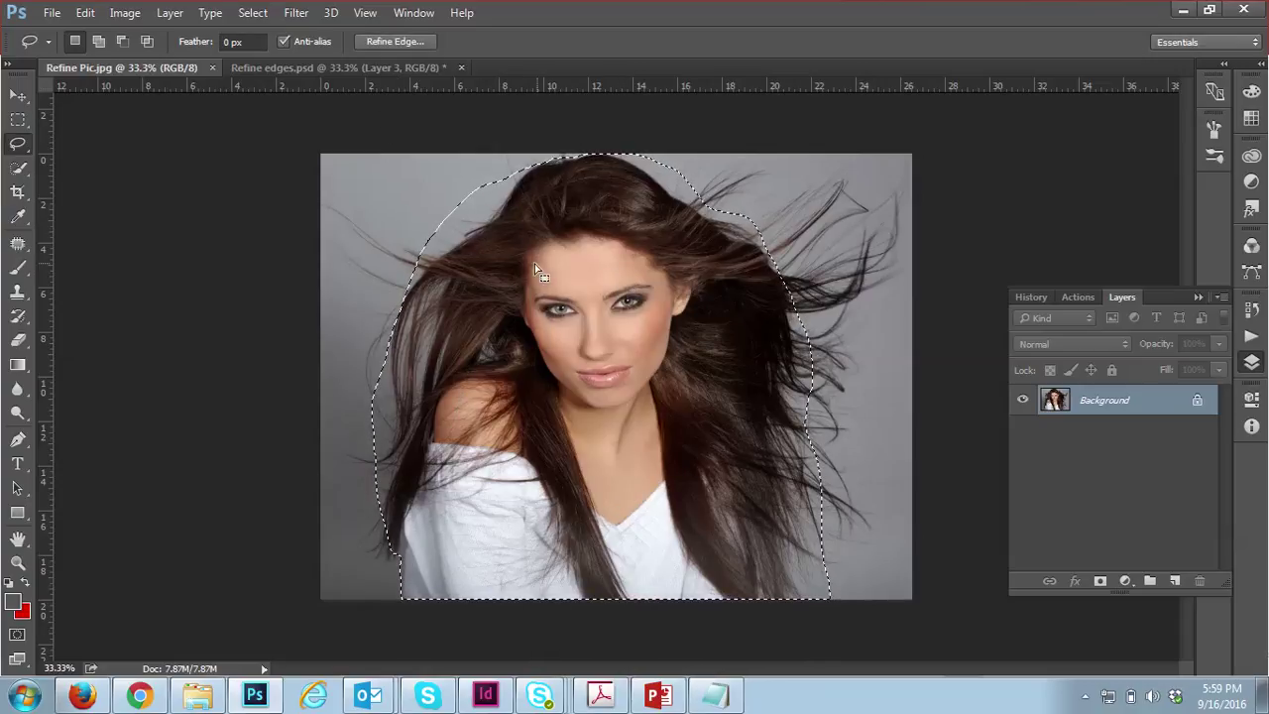
Open Refine Edge for the selection, set its view mode to Overlay and turn on Smart Radius
{"action": "left_click", "coordinate": [394, 42]}
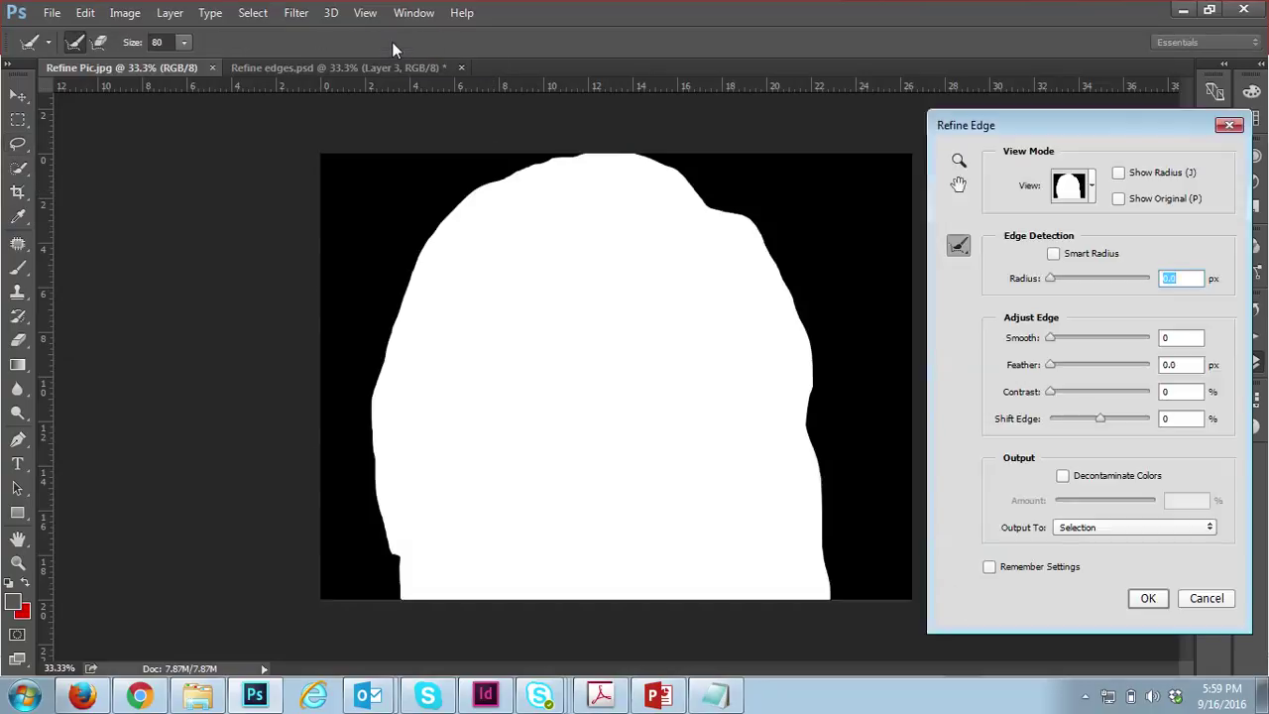
{"action": "left_click", "coordinate": [1093, 188]}
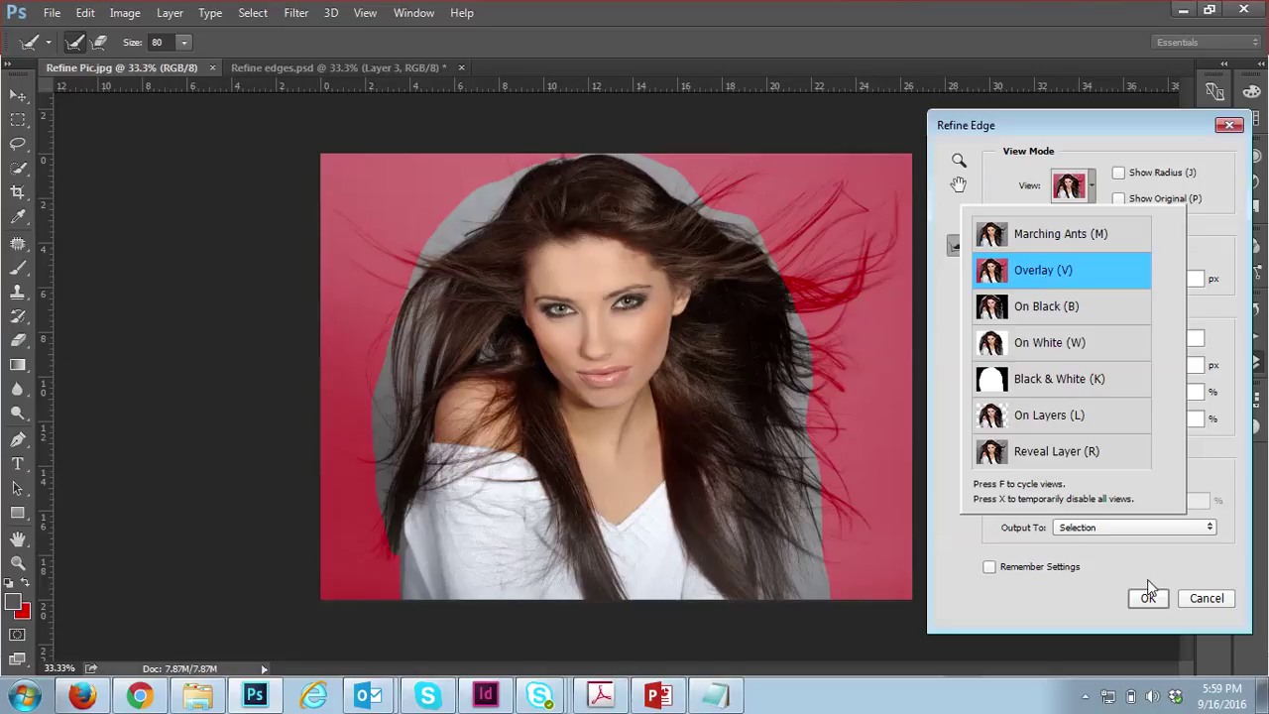
{"action": "left_click", "coordinate": [1061, 595]}
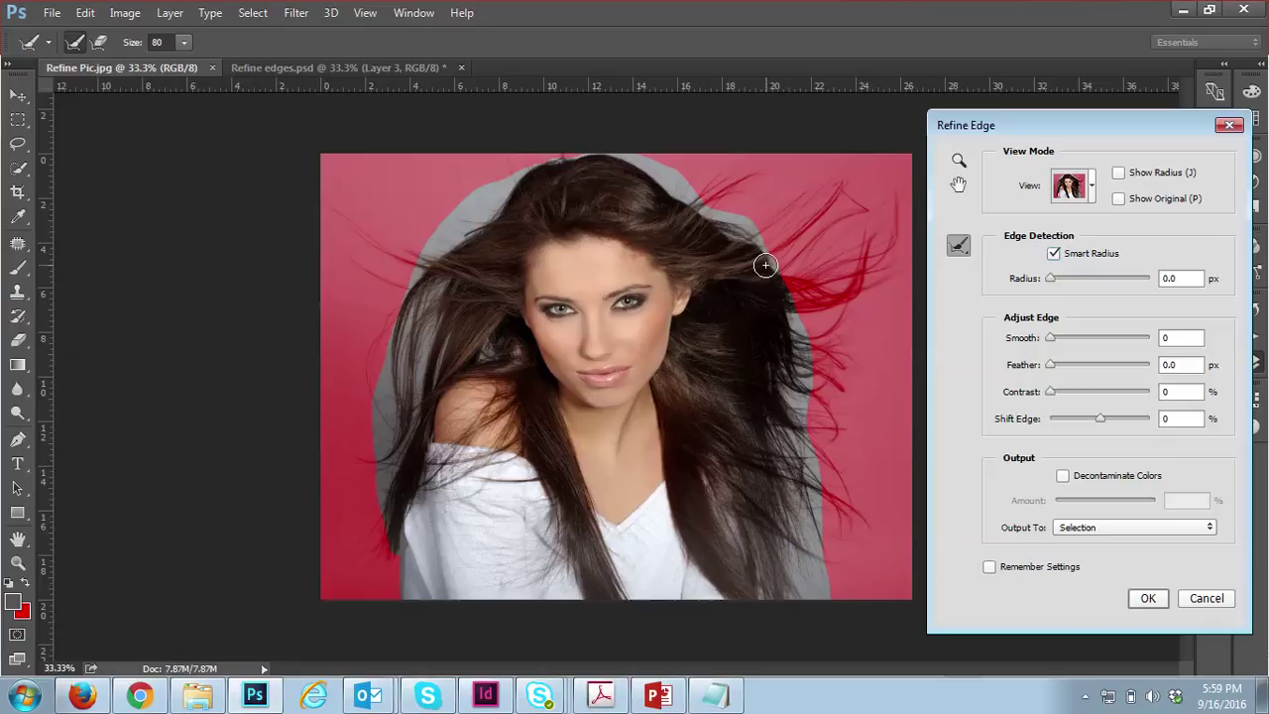
Brush the size 80 Refine Radius tool along the hair's upper outline and down the woman's hair at the image's left side
{"action": "mouse_move", "coordinate": [765, 264]}
{"action": "left_mouse_down"}
{"action": "mouse_move", "coordinate": [704, 214]}
{"action": "mouse_move", "coordinate": [732, 240]}
{"action": "mouse_move", "coordinate": [747, 231]}
{"action": "mouse_move", "coordinate": [693, 194]}
{"action": "left_mouse_up"}
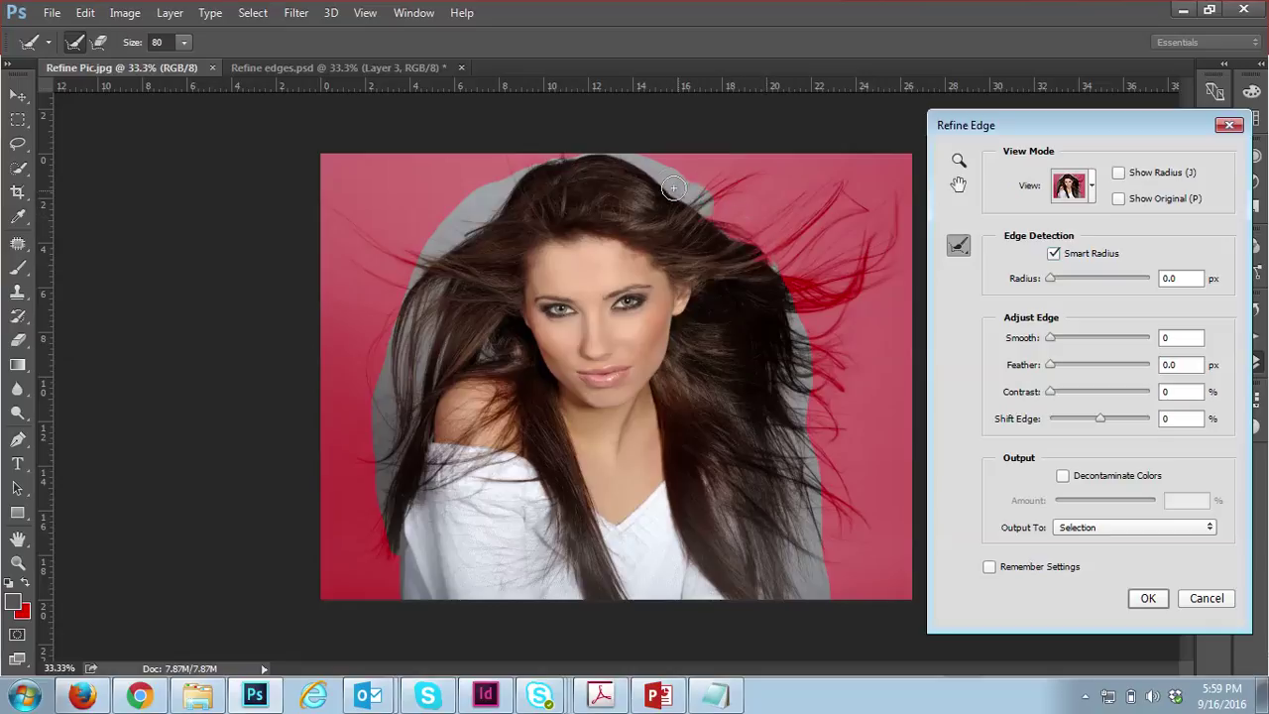
{"action": "mouse_move", "coordinate": [600, 156]}
{"action": "left_mouse_down"}
{"action": "mouse_move", "coordinate": [545, 190]}
{"action": "mouse_move", "coordinate": [567, 155]}
{"action": "mouse_move", "coordinate": [546, 153]}
{"action": "mouse_move", "coordinate": [482, 236]}
{"action": "left_mouse_up"}
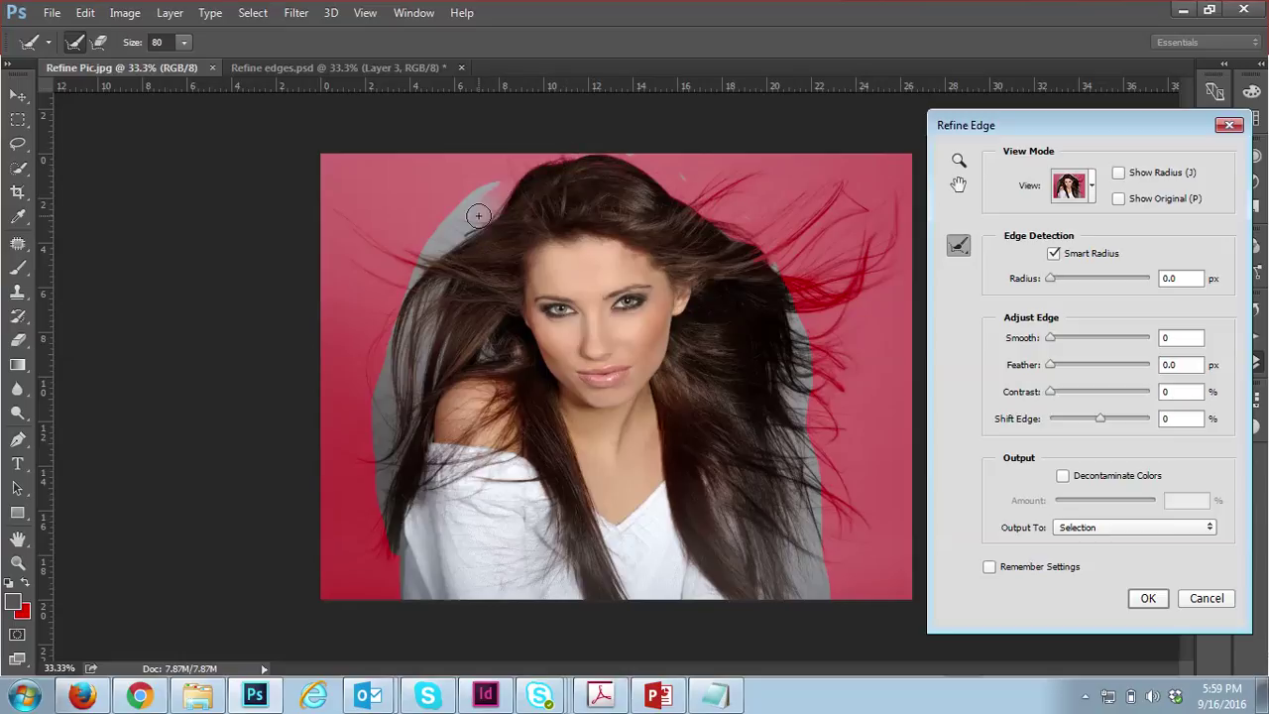
{"action": "left_click_drag", "start_coordinate": [491, 185], "coordinate": [453, 241]}
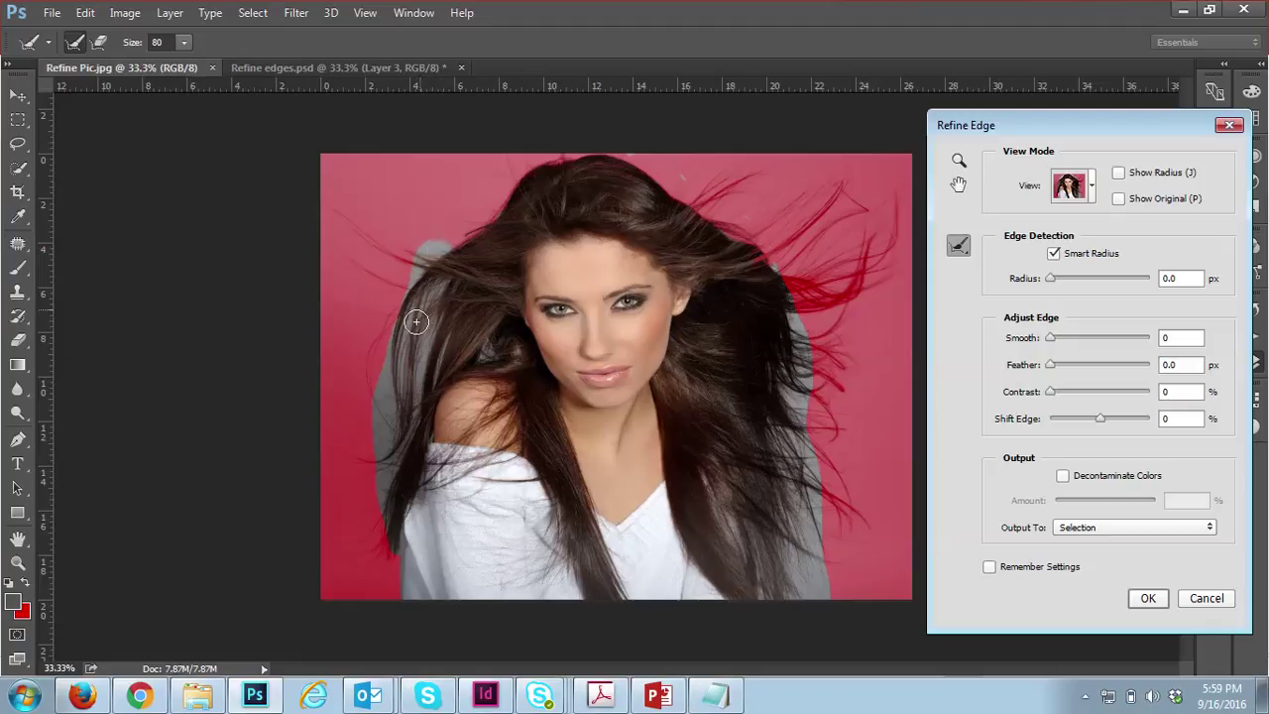
{"action": "mouse_move", "coordinate": [403, 296]}
{"action": "left_mouse_down"}
{"action": "mouse_move", "coordinate": [373, 369]}
{"action": "mouse_move", "coordinate": [369, 422]}
{"action": "left_mouse_up"}
{"action": "left_click_drag", "start_coordinate": [440, 274], "coordinate": [321, 206]}
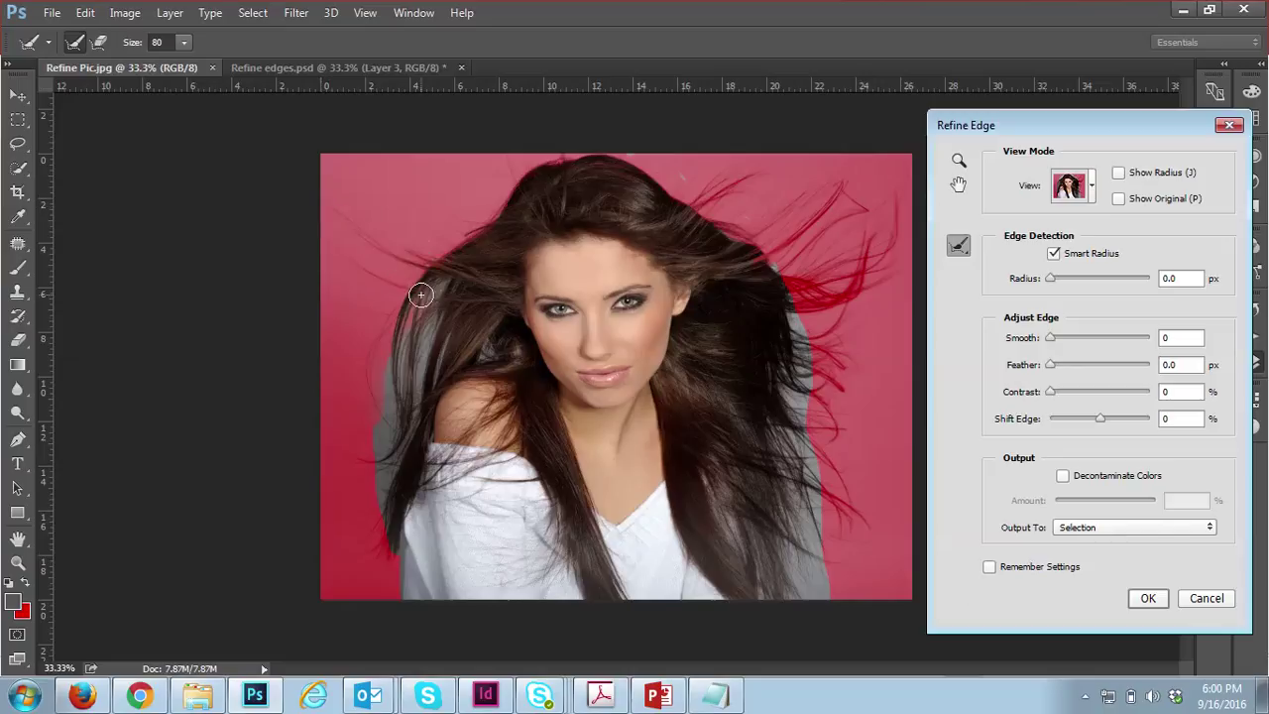
{"action": "left_click_drag", "start_coordinate": [421, 295], "coordinate": [311, 227]}
{"action": "mouse_move", "coordinate": [402, 323]}
{"action": "left_mouse_down"}
{"action": "mouse_move", "coordinate": [400, 303]}
{"action": "mouse_move", "coordinate": [370, 334]}
{"action": "mouse_move", "coordinate": [389, 436]}
{"action": "mouse_move", "coordinate": [363, 459]}
{"action": "mouse_move", "coordinate": [339, 456]}
{"action": "left_mouse_up"}
Enlarge the refine brush to 100 and paint the lower-left outline and the hair edge along the image's right side
{"action": "key", "text": "bracketright"}
{"action": "key", "text": "bracketright"}
{"action": "key", "text": "bracketright"}
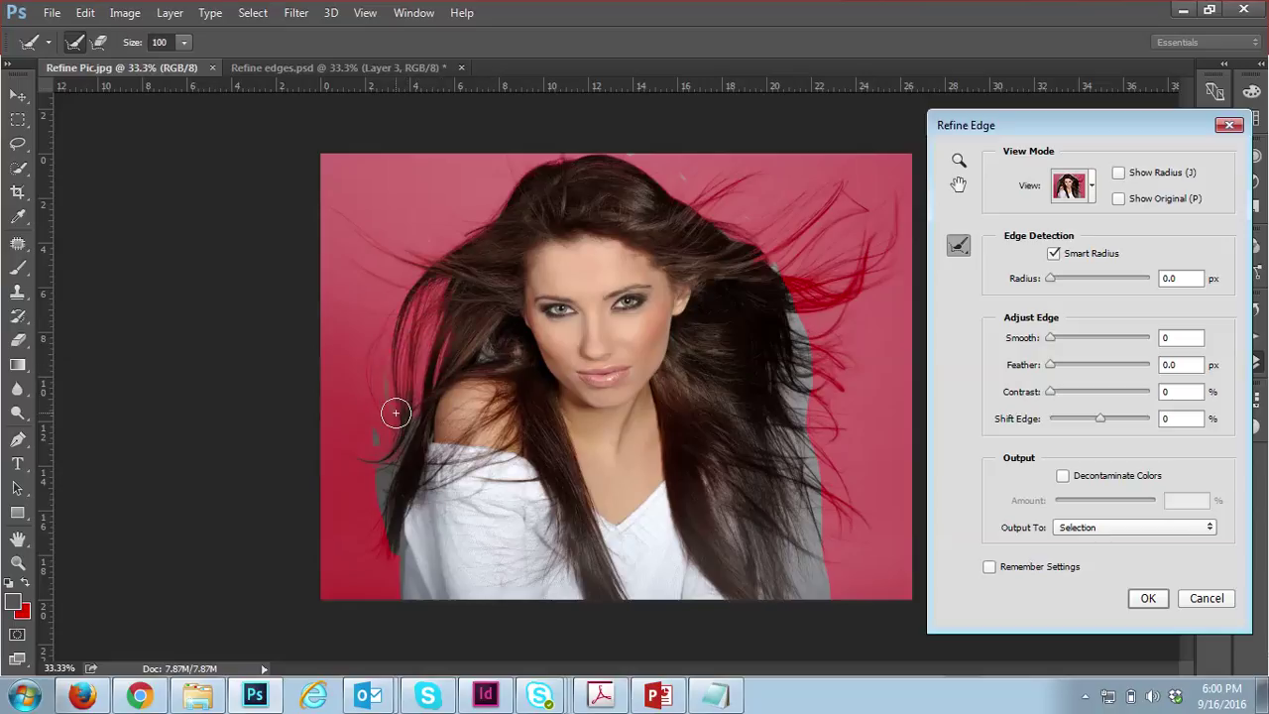
{"action": "mouse_move", "coordinate": [394, 410]}
{"action": "left_mouse_down"}
{"action": "mouse_move", "coordinate": [379, 400]}
{"action": "mouse_move", "coordinate": [387, 383]}
{"action": "mouse_move", "coordinate": [383, 509]}
{"action": "mouse_move", "coordinate": [399, 612]}
{"action": "mouse_move", "coordinate": [415, 595]}
{"action": "left_mouse_up"}
{"action": "mouse_move", "coordinate": [819, 595]}
{"action": "left_mouse_down"}
{"action": "mouse_move", "coordinate": [804, 444]}
{"action": "mouse_move", "coordinate": [801, 579]}
{"action": "mouse_move", "coordinate": [773, 501]}
{"action": "mouse_move", "coordinate": [770, 353]}
{"action": "mouse_move", "coordinate": [791, 344]}
{"action": "mouse_move", "coordinate": [769, 271]}
{"action": "left_mouse_up"}
Set the refine brush size to 125 and paint over the flying hair strands on the image's right side and near the crown
{"action": "key", "text": "bracketright"}
{"action": "key", "text": "bracketright"}
{"action": "key", "text": "bracketright"}
{"action": "key", "text": "bracketleft"}
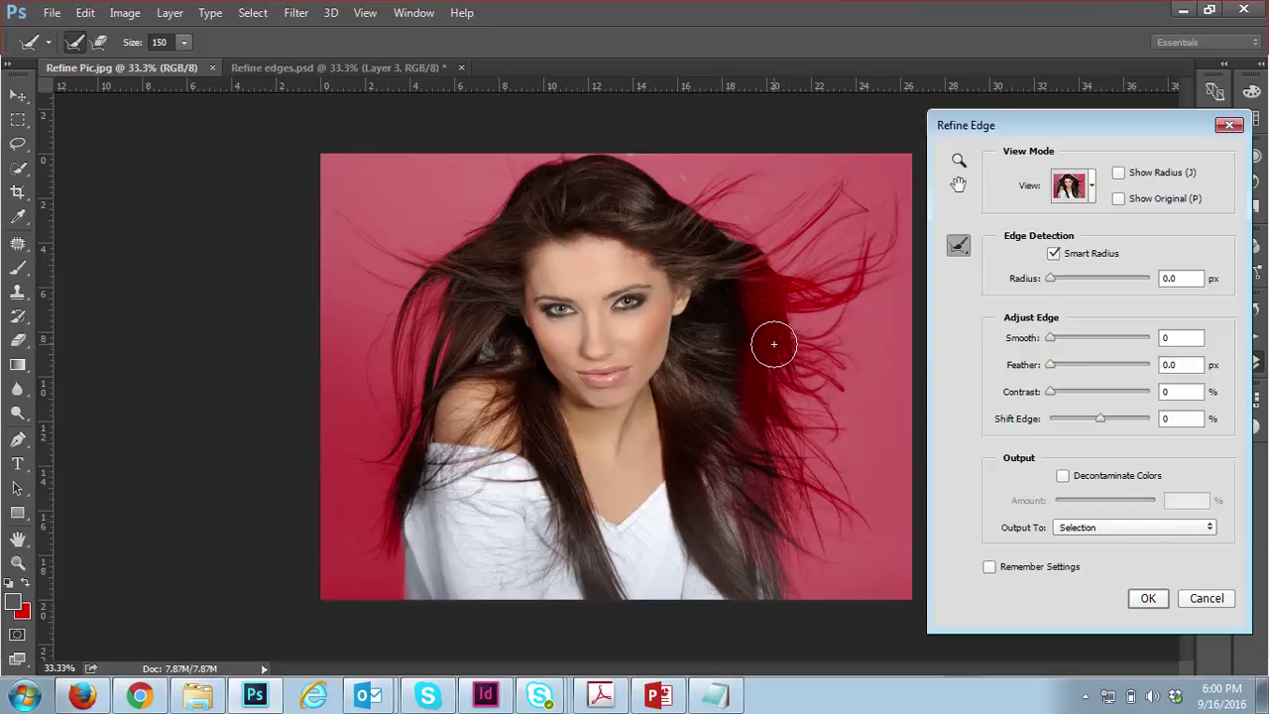
{"action": "key", "text": "bracketleft"}
{"action": "mouse_move", "coordinate": [753, 412]}
{"action": "left_mouse_down"}
{"action": "mouse_move", "coordinate": [757, 278]}
{"action": "mouse_move", "coordinate": [778, 426]}
{"action": "mouse_move", "coordinate": [803, 407]}
{"action": "mouse_move", "coordinate": [785, 367]}
{"action": "mouse_move", "coordinate": [799, 428]}
{"action": "mouse_move", "coordinate": [801, 406]}
{"action": "left_mouse_up"}
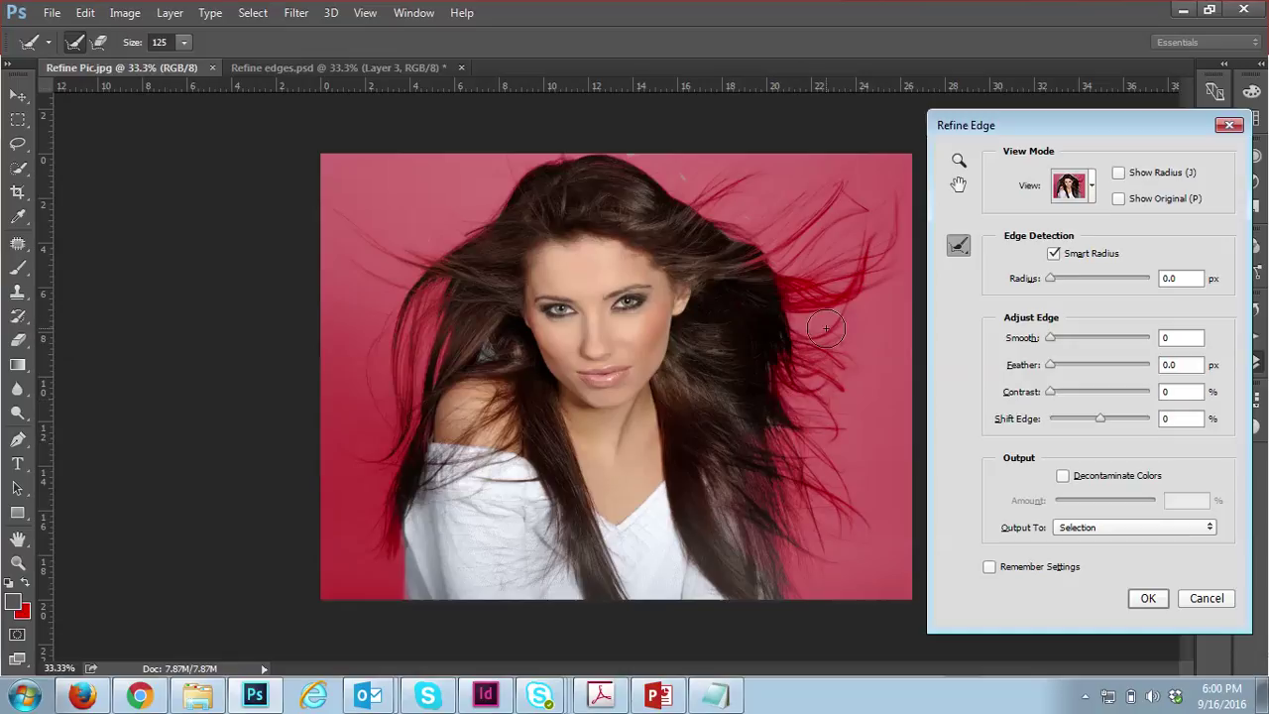
{"action": "mouse_move", "coordinate": [799, 292]}
{"action": "left_mouse_down"}
{"action": "mouse_move", "coordinate": [857, 276]}
{"action": "mouse_move", "coordinate": [897, 215]}
{"action": "mouse_move", "coordinate": [852, 238]}
{"action": "left_mouse_up"}
{"action": "mouse_move", "coordinate": [763, 258]}
{"action": "left_mouse_down"}
{"action": "mouse_move", "coordinate": [846, 188]}
{"action": "mouse_move", "coordinate": [840, 226]}
{"action": "mouse_move", "coordinate": [788, 282]}
{"action": "left_mouse_up"}
{"action": "mouse_move", "coordinate": [704, 207]}
{"action": "left_mouse_down"}
{"action": "mouse_move", "coordinate": [767, 165]}
{"action": "mouse_move", "coordinate": [684, 177]}
{"action": "left_mouse_up"}
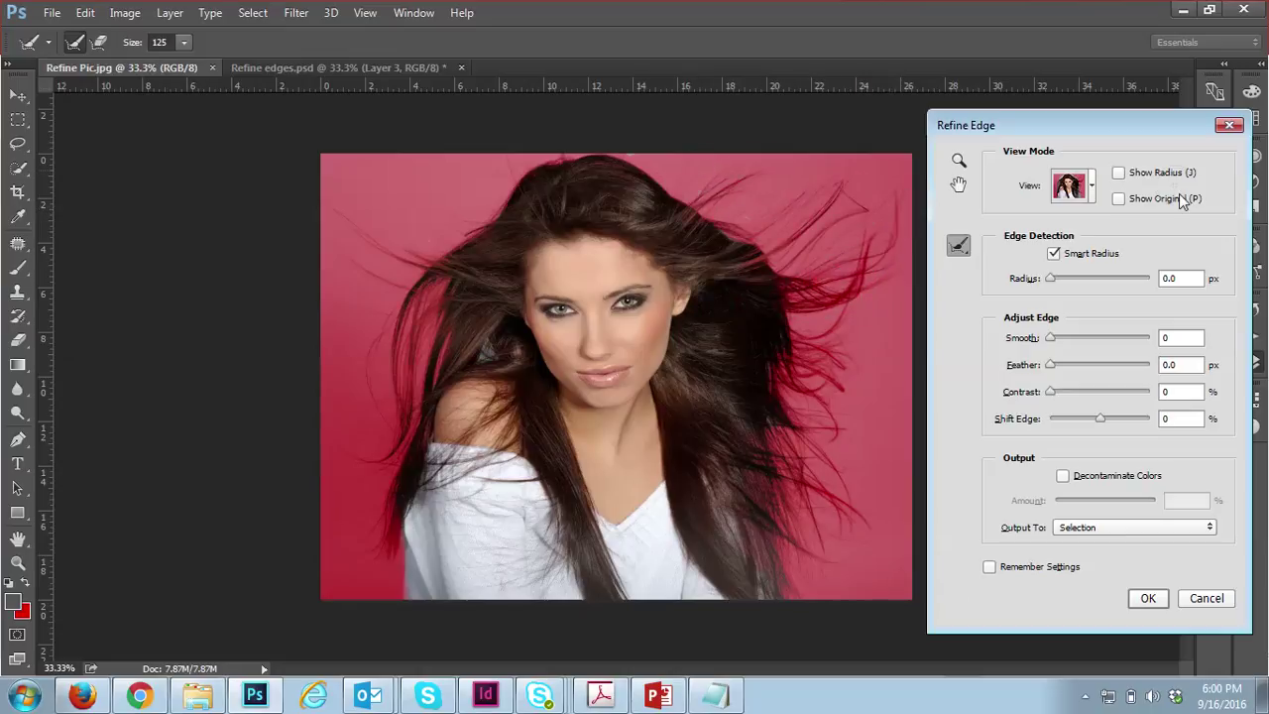
Check the cutout in On White view, and brush over the remaining hair strands along both sides in Overlay view
{"action": "left_click", "coordinate": [1086, 193]}
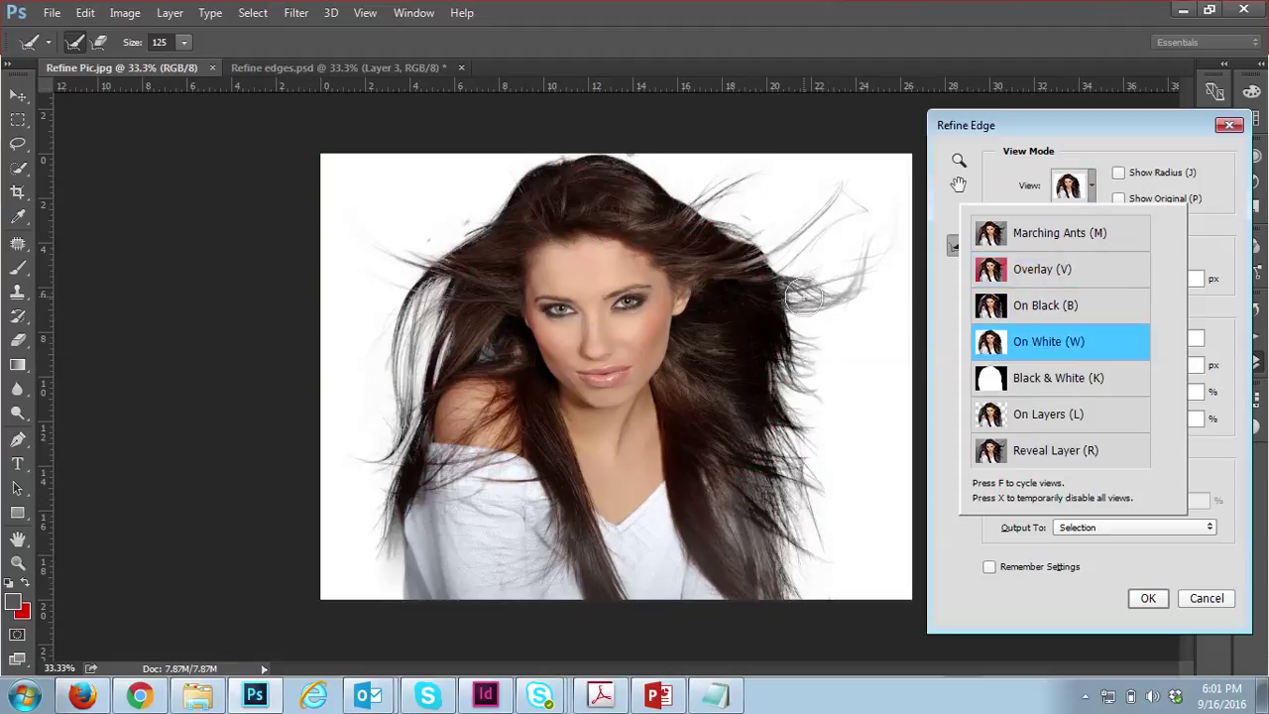
{"action": "mouse_move", "coordinate": [412, 266]}
{"action": "left_mouse_down"}
{"action": "mouse_move", "coordinate": [338, 232]}
{"action": "mouse_move", "coordinate": [302, 189]}
{"action": "mouse_move", "coordinate": [431, 263]}
{"action": "mouse_move", "coordinate": [397, 293]}
{"action": "left_mouse_up"}
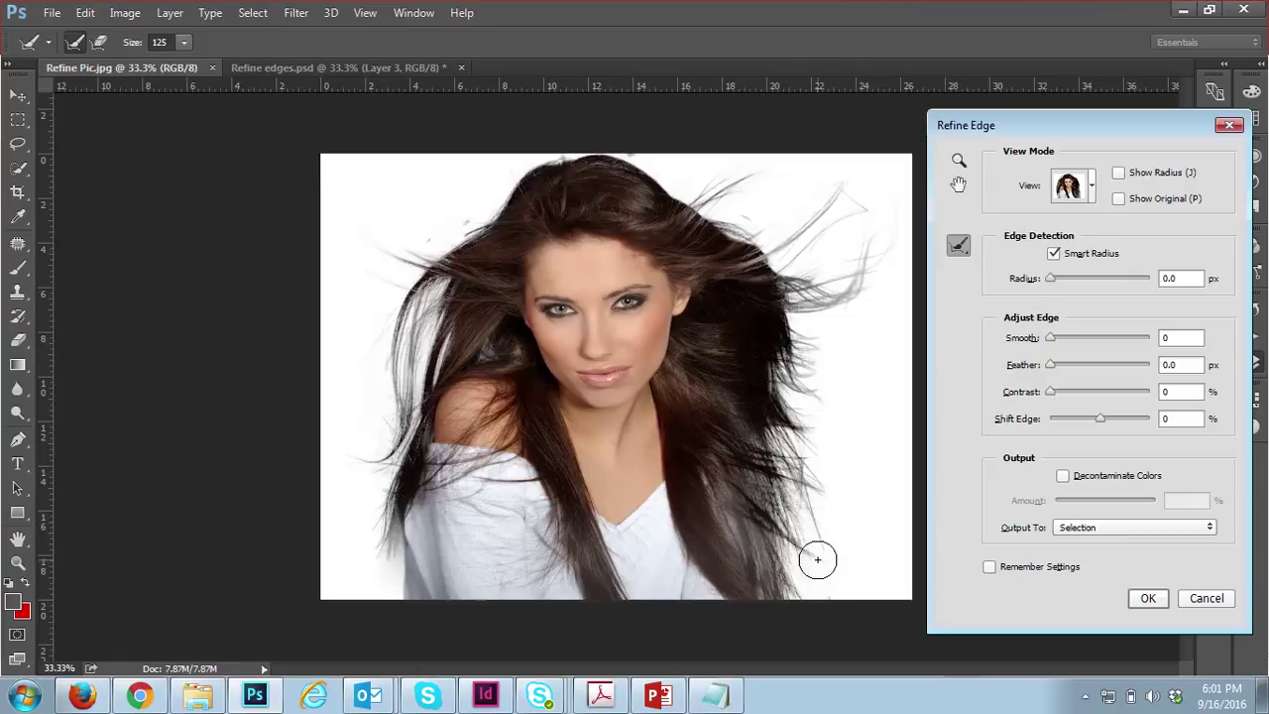
{"action": "left_click", "coordinate": [1089, 196]}
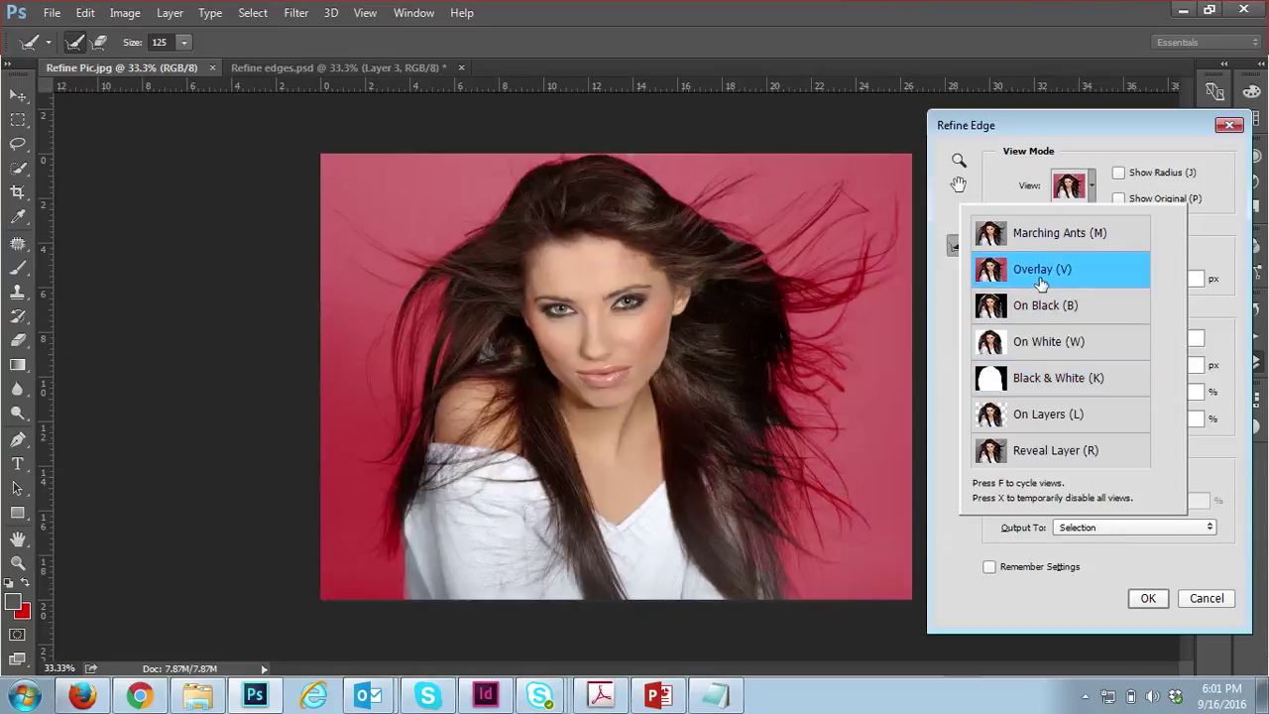
{"action": "left_click", "coordinate": [793, 516]}
{"action": "mouse_move", "coordinate": [771, 514]}
{"action": "left_mouse_down"}
{"action": "mouse_move", "coordinate": [833, 527]}
{"action": "mouse_move", "coordinate": [841, 486]}
{"action": "mouse_move", "coordinate": [853, 519]}
{"action": "mouse_move", "coordinate": [793, 461]}
{"action": "mouse_move", "coordinate": [807, 464]}
{"action": "mouse_move", "coordinate": [765, 468]}
{"action": "mouse_move", "coordinate": [754, 434]}
{"action": "mouse_move", "coordinate": [825, 416]}
{"action": "mouse_move", "coordinate": [828, 380]}
{"action": "mouse_move", "coordinate": [831, 424]}
{"action": "mouse_move", "coordinate": [848, 409]}
{"action": "mouse_move", "coordinate": [850, 377]}
{"action": "mouse_move", "coordinate": [813, 400]}
{"action": "mouse_move", "coordinate": [806, 345]}
{"action": "mouse_move", "coordinate": [785, 358]}
{"action": "mouse_move", "coordinate": [813, 358]}
{"action": "mouse_move", "coordinate": [863, 288]}
{"action": "mouse_move", "coordinate": [800, 309]}
{"action": "mouse_move", "coordinate": [792, 288]}
{"action": "mouse_move", "coordinate": [901, 238]}
{"action": "mouse_move", "coordinate": [899, 197]}
{"action": "mouse_move", "coordinate": [870, 204]}
{"action": "mouse_move", "coordinate": [847, 191]}
{"action": "mouse_move", "coordinate": [771, 259]}
{"action": "mouse_move", "coordinate": [788, 248]}
{"action": "mouse_move", "coordinate": [781, 260]}
{"action": "mouse_move", "coordinate": [808, 279]}
{"action": "mouse_move", "coordinate": [860, 239]}
{"action": "mouse_move", "coordinate": [723, 230]}
{"action": "mouse_move", "coordinate": [735, 180]}
{"action": "mouse_move", "coordinate": [708, 189]}
{"action": "mouse_move", "coordinate": [781, 270]}
{"action": "mouse_move", "coordinate": [798, 315]}
{"action": "left_mouse_up"}
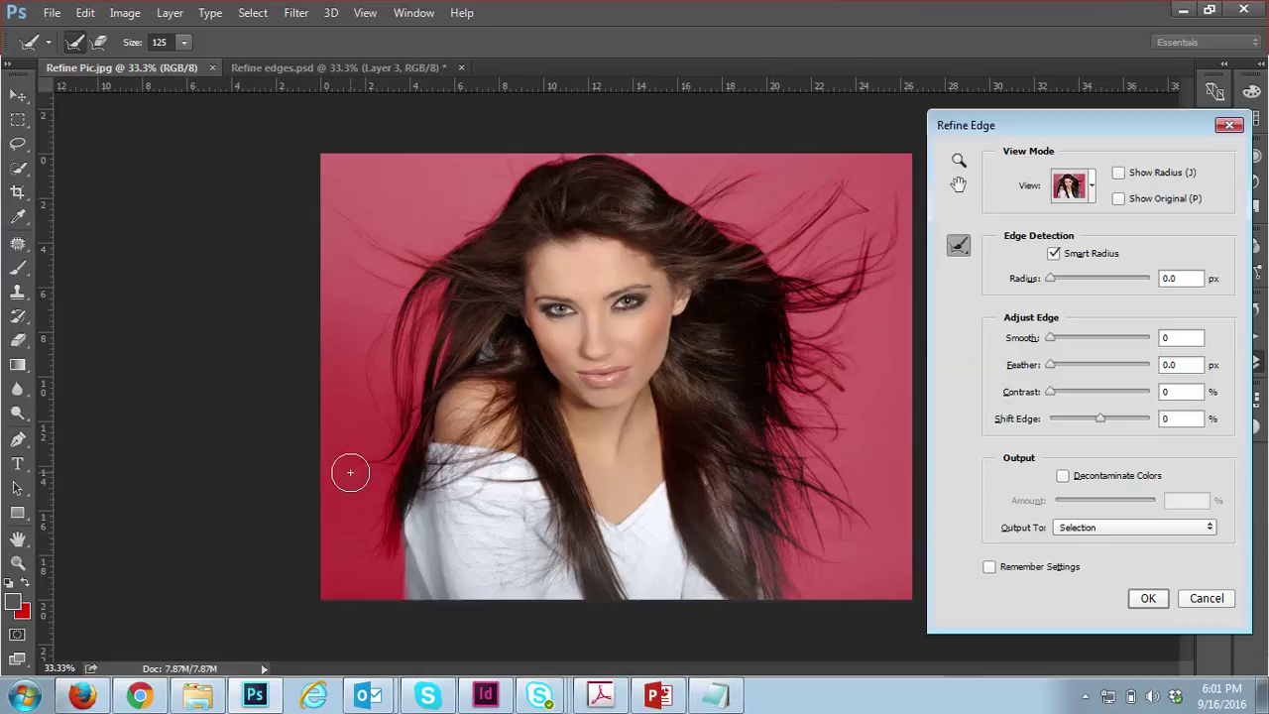
{"action": "mouse_move", "coordinate": [397, 452]}
{"action": "left_mouse_down"}
{"action": "mouse_move", "coordinate": [318, 467]}
{"action": "mouse_move", "coordinate": [314, 454]}
{"action": "mouse_move", "coordinate": [379, 418]}
{"action": "mouse_move", "coordinate": [356, 376]}
{"action": "mouse_move", "coordinate": [402, 287]}
{"action": "mouse_move", "coordinate": [346, 264]}
{"action": "mouse_move", "coordinate": [325, 227]}
{"action": "mouse_move", "coordinate": [366, 225]}
{"action": "mouse_move", "coordinate": [428, 259]}
{"action": "mouse_move", "coordinate": [382, 269]}
{"action": "left_mouse_up"}
Preview the cutout in On White view and adjust its edge with Smooth 2 and Contrast 10%
{"action": "left_click", "coordinate": [1084, 196]}
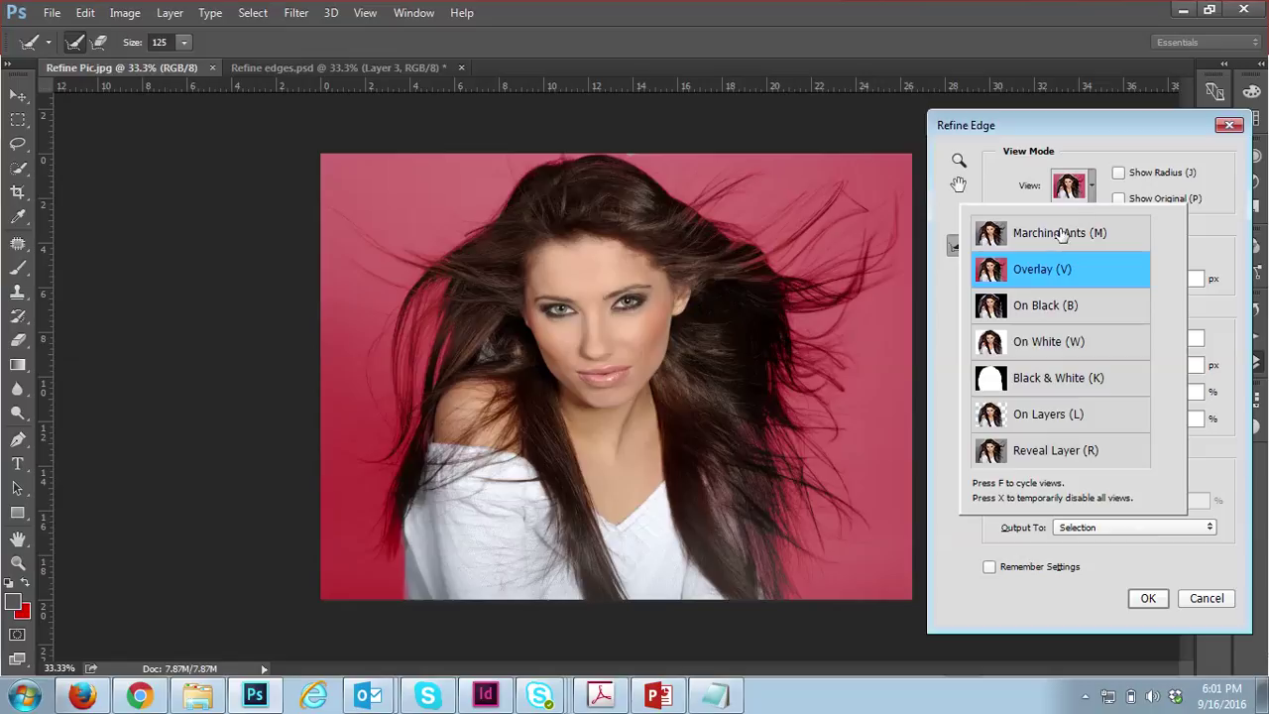
{"action": "left_click", "coordinate": [1033, 379]}
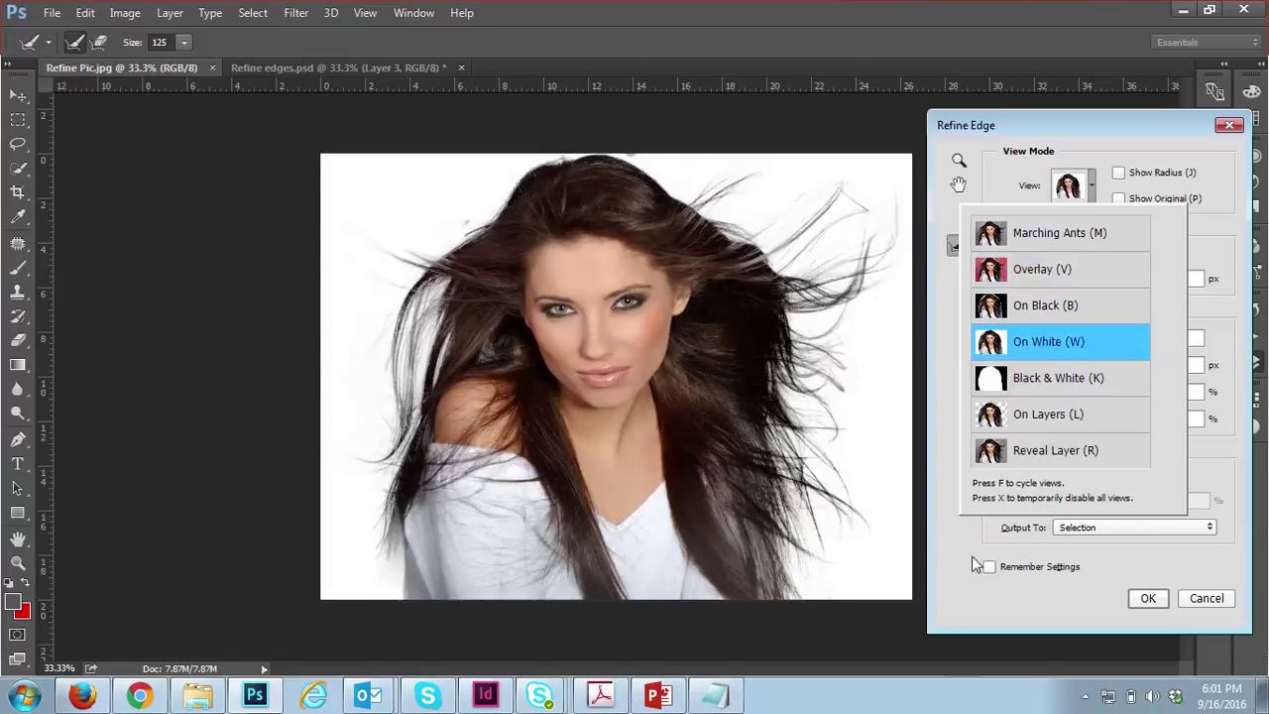
{"action": "left_click", "coordinate": [945, 558]}
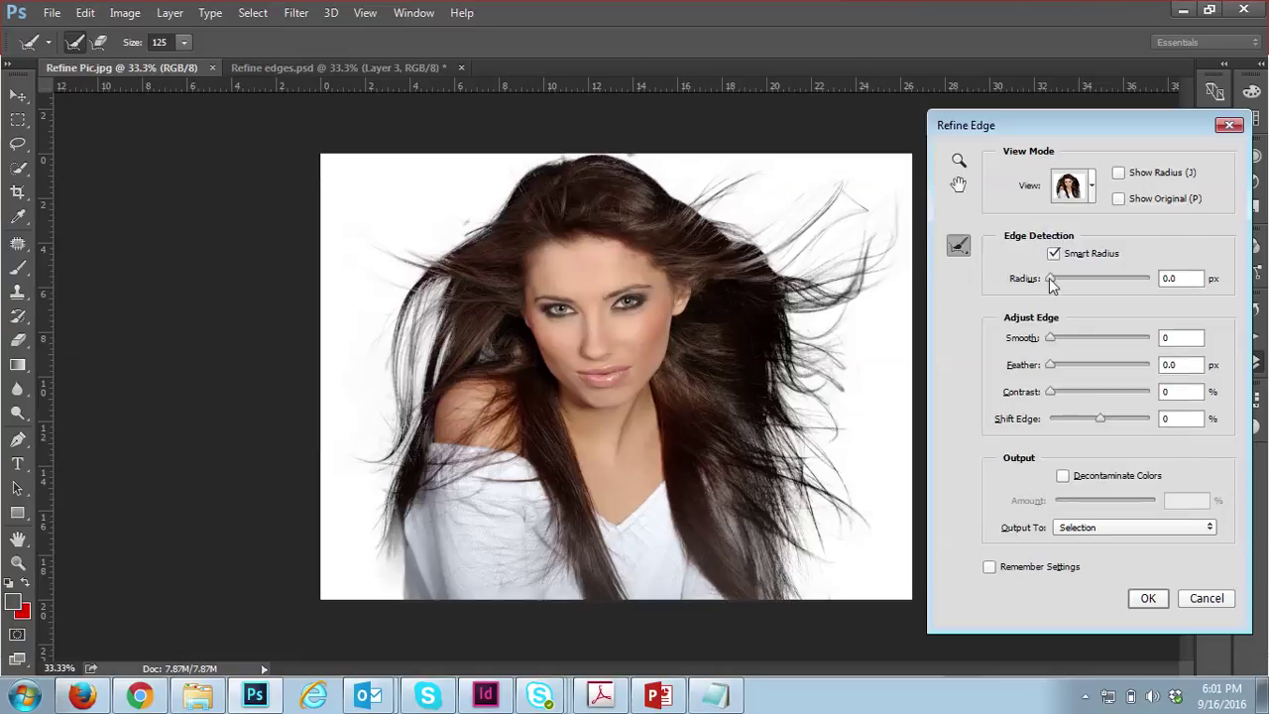
{"action": "mouse_move", "coordinate": [1052, 279]}
{"action": "left_mouse_down"}
{"action": "mouse_move", "coordinate": [1117, 280]}
{"action": "mouse_move", "coordinate": [1037, 280]}
{"action": "left_mouse_up"}
{"action": "mouse_move", "coordinate": [1050, 337]}
{"action": "left_mouse_down"}
{"action": "mouse_move", "coordinate": [1099, 336]}
{"action": "mouse_move", "coordinate": [1027, 349]}
{"action": "mouse_move", "coordinate": [1054, 355]}
{"action": "left_mouse_up"}
{"action": "left_click_drag", "start_coordinate": [1052, 364], "coordinate": [1047, 390]}
{"action": "left_click_drag", "start_coordinate": [1051, 392], "coordinate": [1064, 397]}
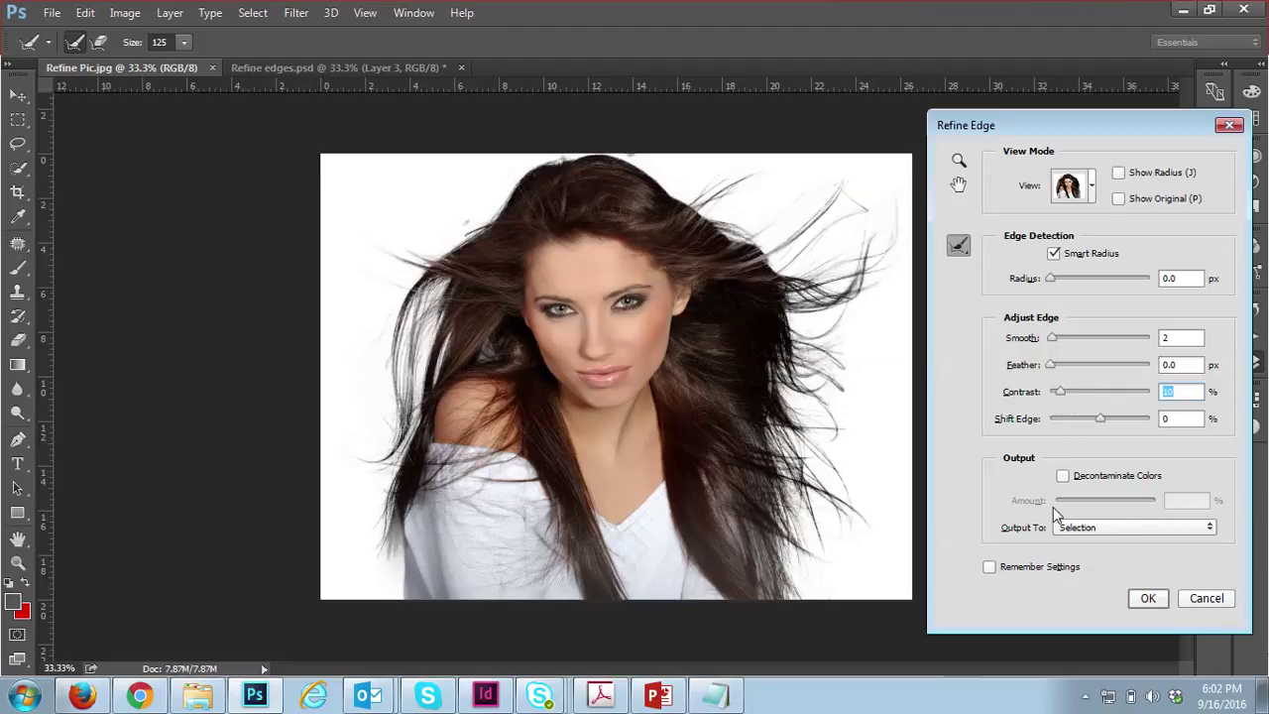
Try Decontaminate Colors with an amount of 100% and turn the option off again
{"action": "left_click", "coordinate": [1063, 477]}
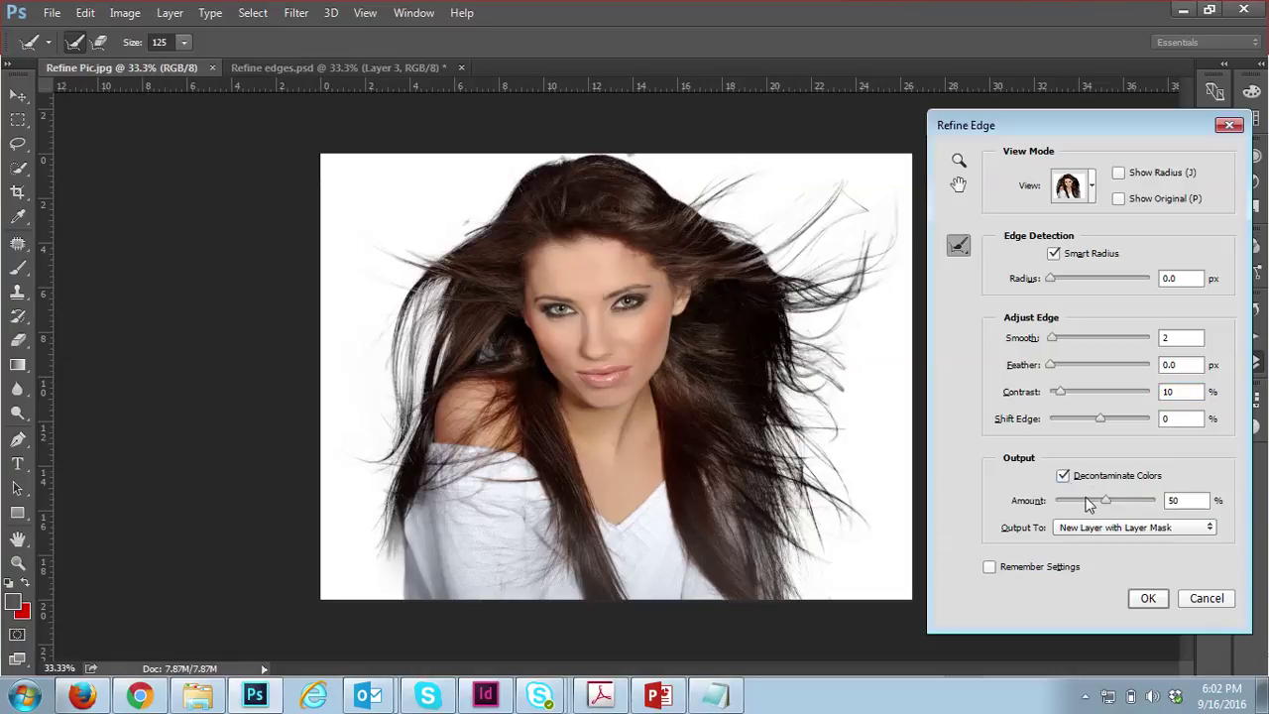
{"action": "left_click_drag", "start_coordinate": [1108, 503], "coordinate": [1169, 503]}
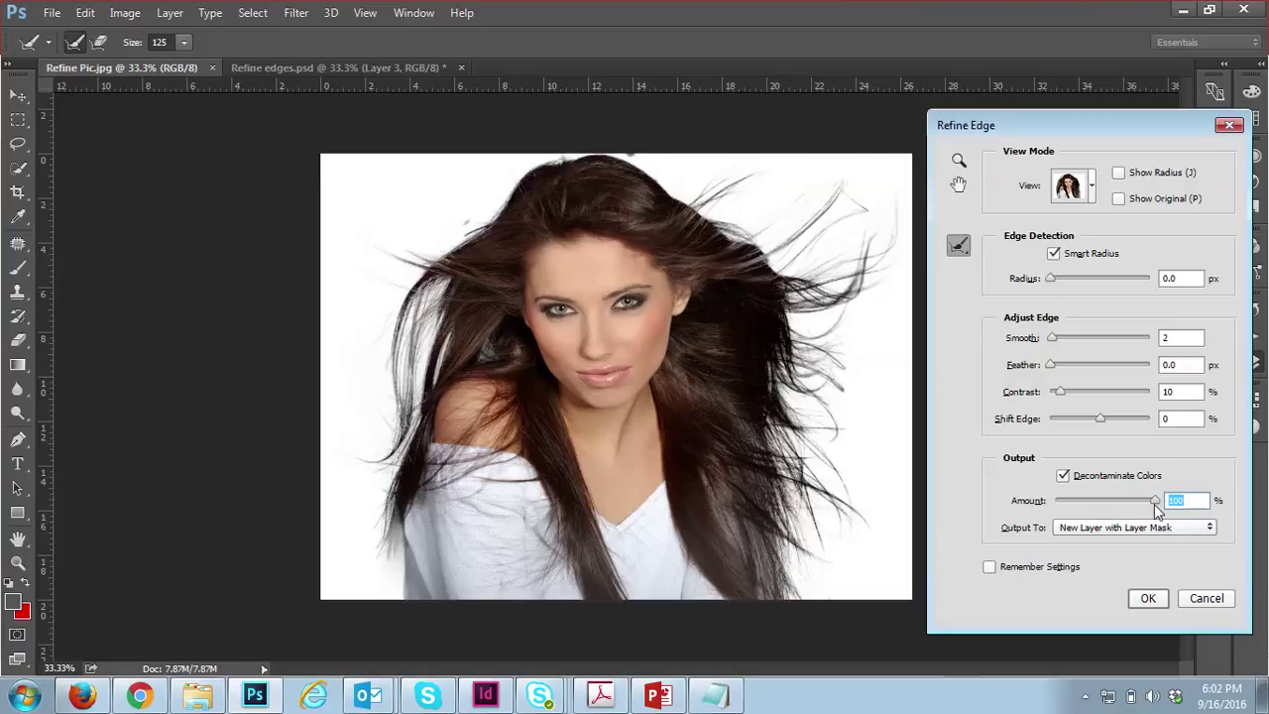
{"action": "left_click", "coordinate": [1063, 475]}
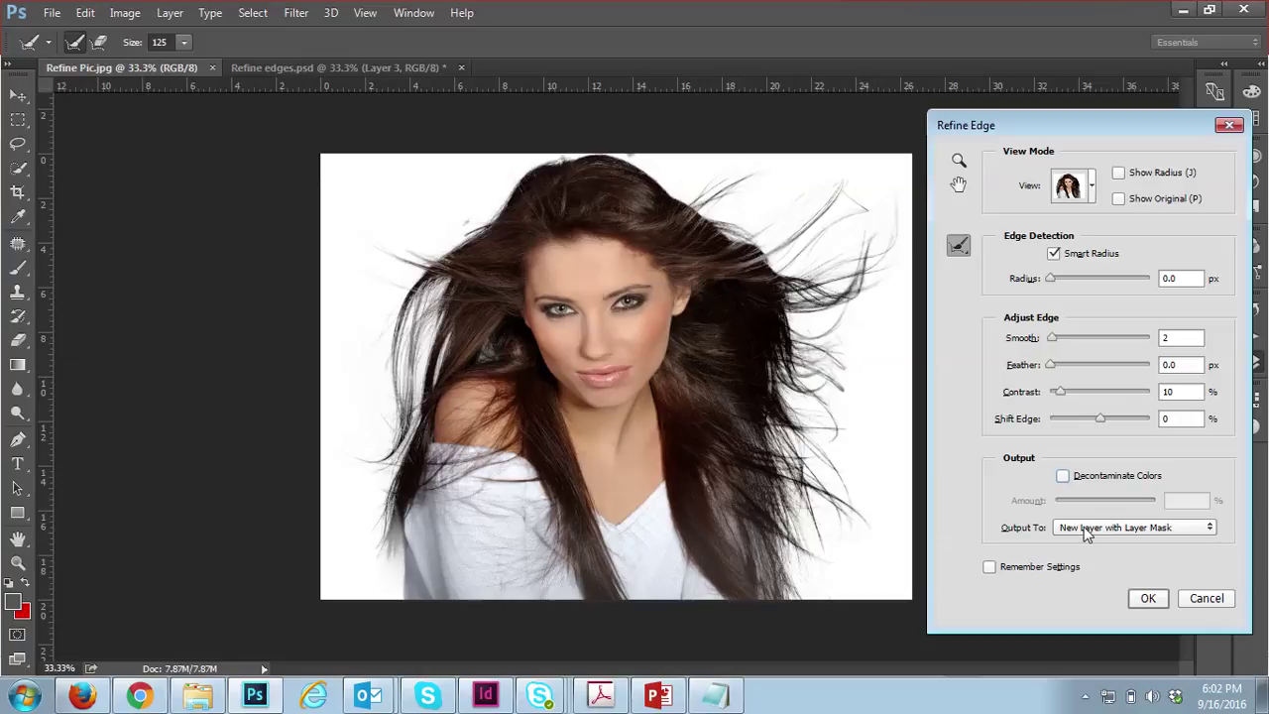
Output the refined edge as a layer mask and add a new empty layer above the masked portrait
{"action": "left_click", "coordinate": [1087, 531]}
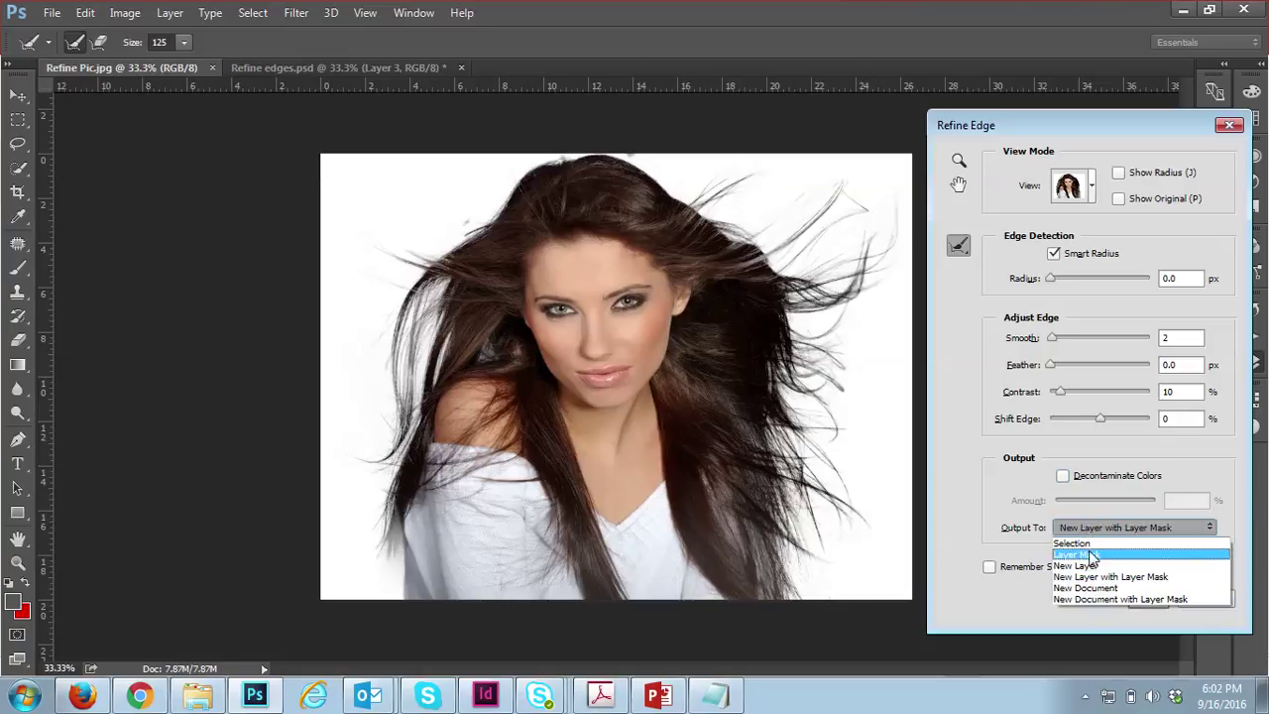
{"action": "left_click", "coordinate": [1095, 556]}
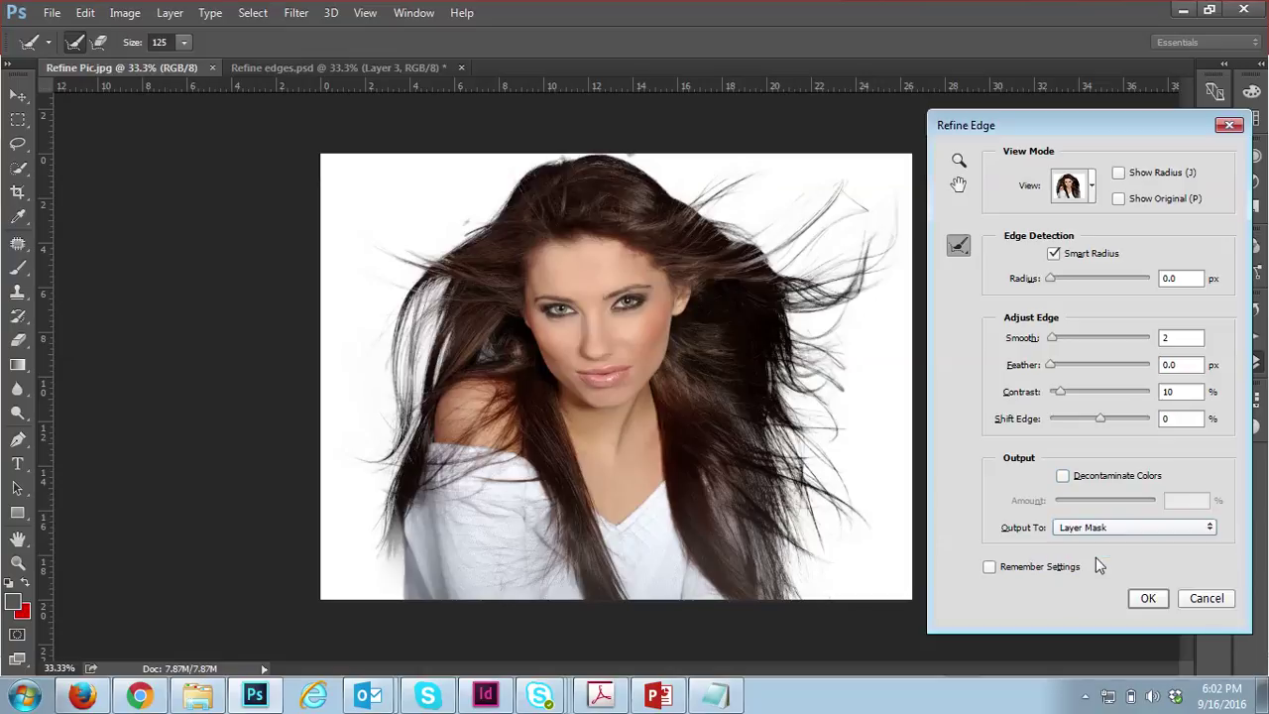
{"action": "left_click", "coordinate": [1147, 599]}
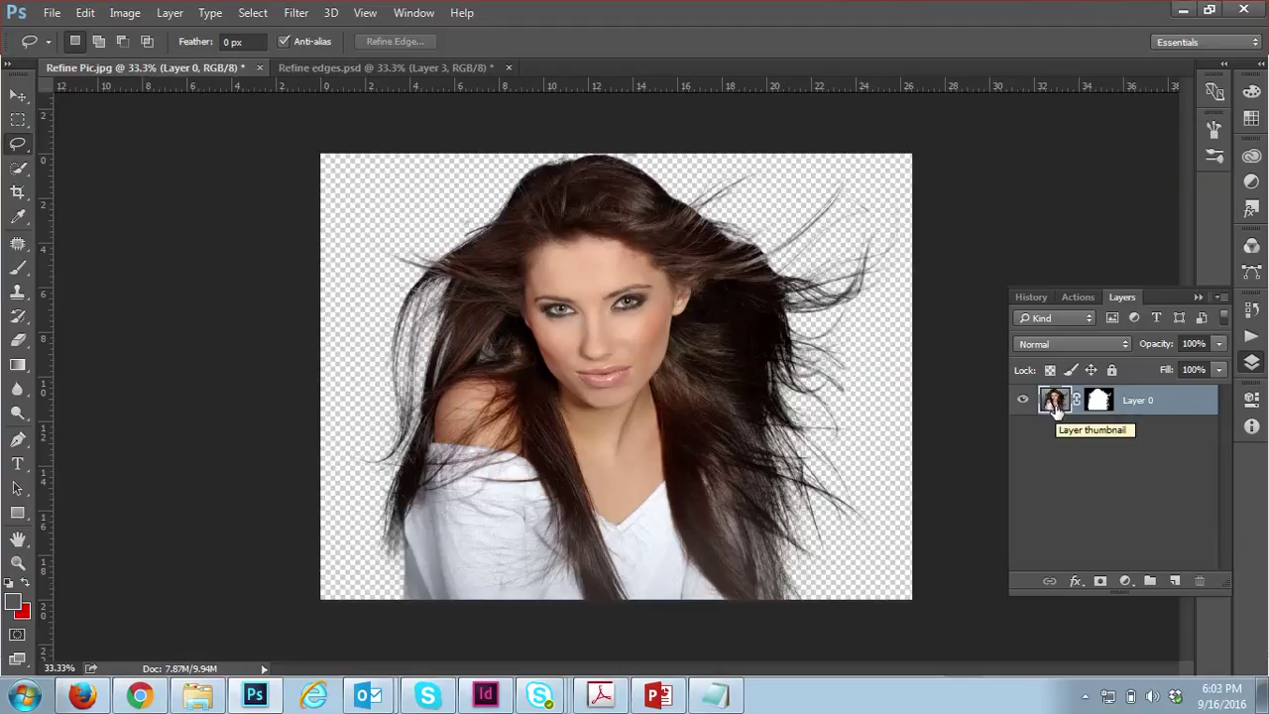
{"action": "key", "text": "ctrl+shift+n"}
{"action": "key", "text": "Return"}
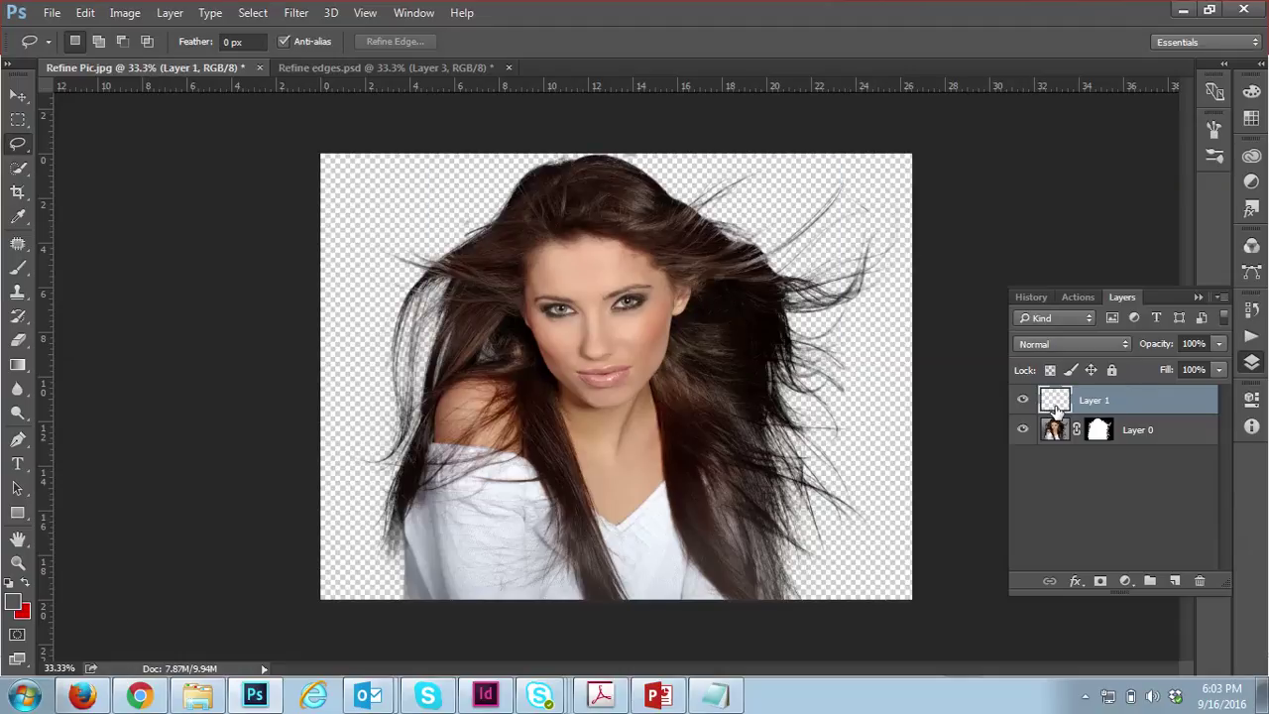
Copy the blue floral background, Layer 3, from Refine edges.psd into Refine Pic.jpg and place it beneath the masked portrait layer
{"action": "left_click", "coordinate": [358, 66]}
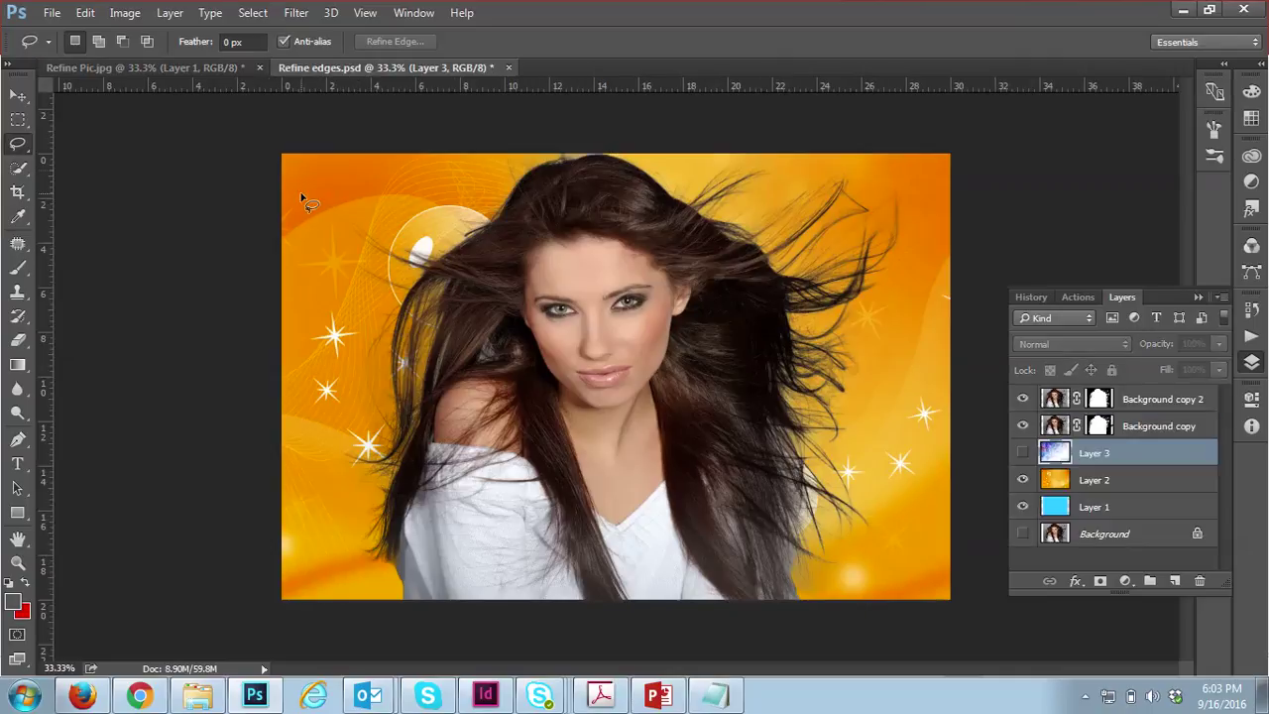
{"action": "left_click", "coordinate": [18, 95]}
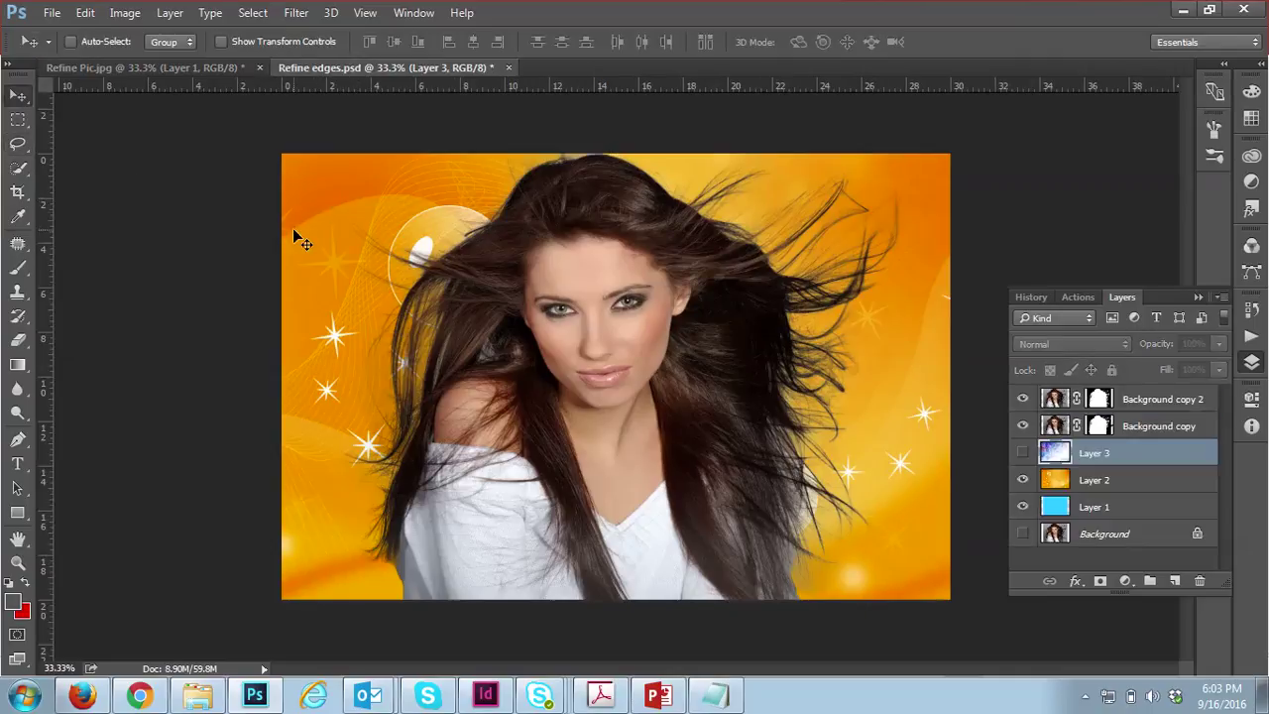
{"action": "left_click_drag", "start_coordinate": [295, 234], "coordinate": [470, 291]}
{"action": "left_click_drag", "start_coordinate": [1109, 402], "coordinate": [1110, 485]}
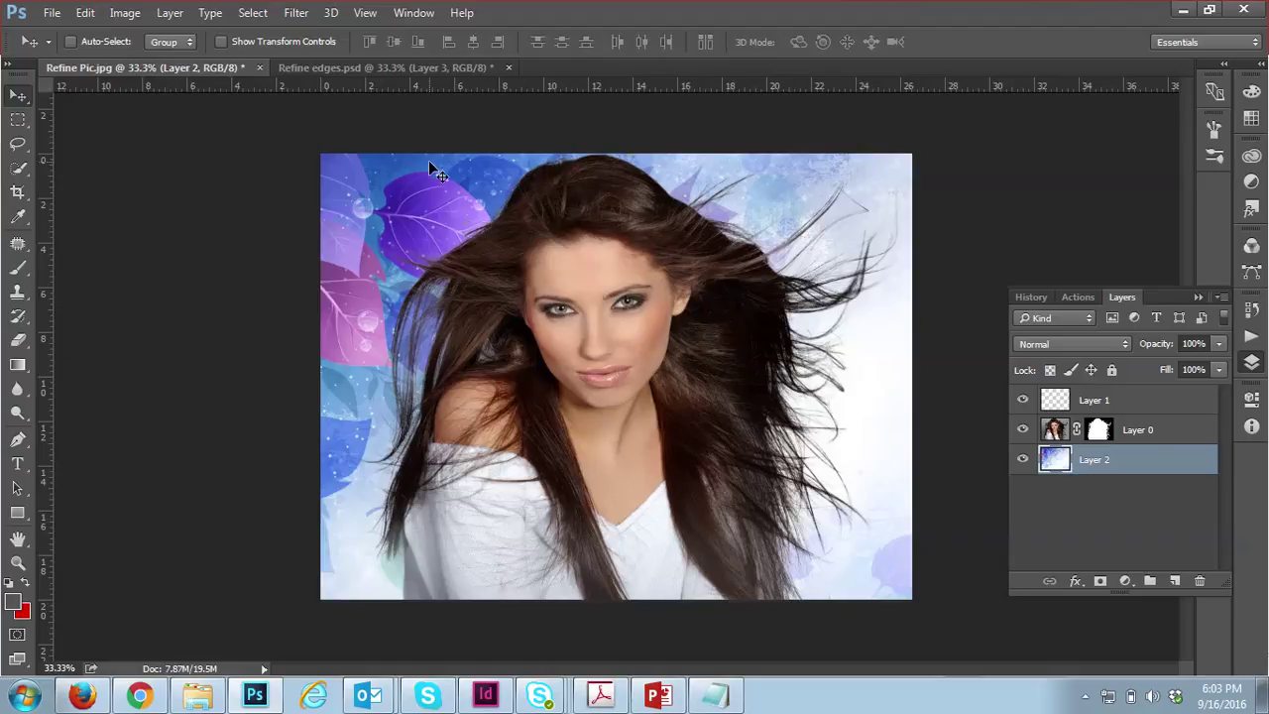
Copy the orange starry background, Layer 2, from Refine edges.psd into Refine Pic.jpg and stack it directly beneath the masked portrait on top
{"action": "left_click", "coordinate": [342, 68]}
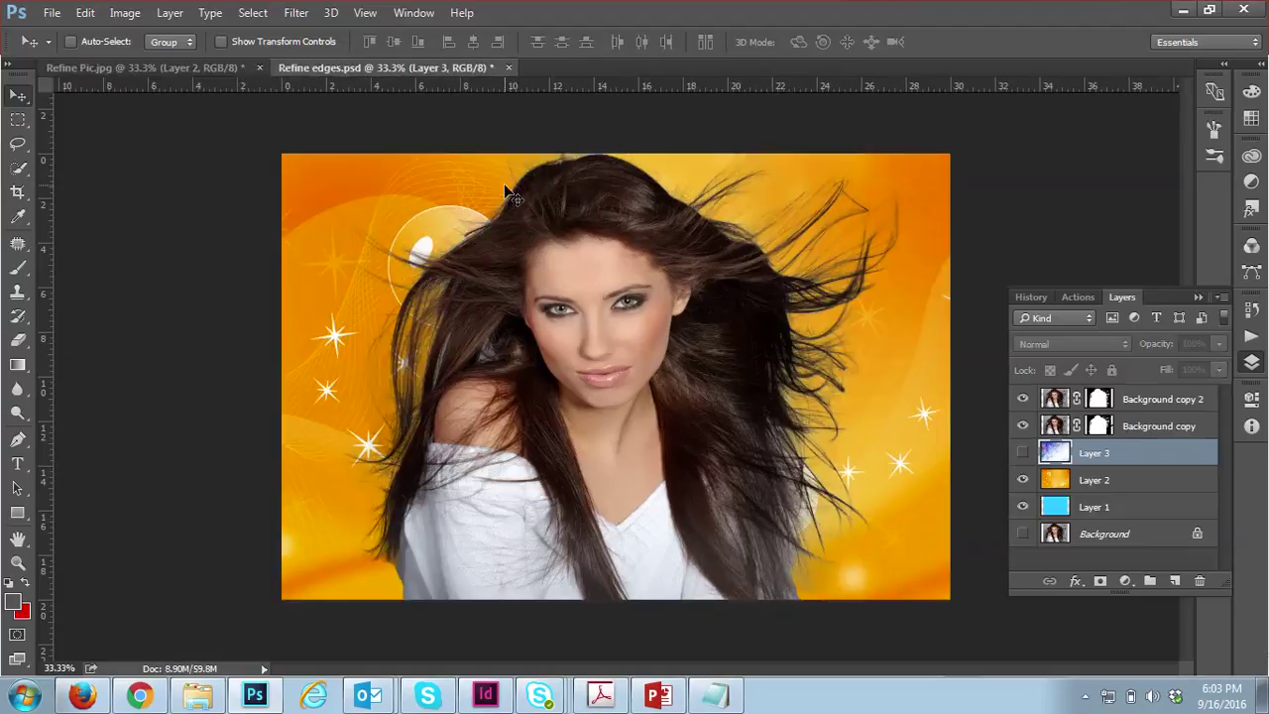
{"action": "left_click", "coordinate": [1100, 481]}
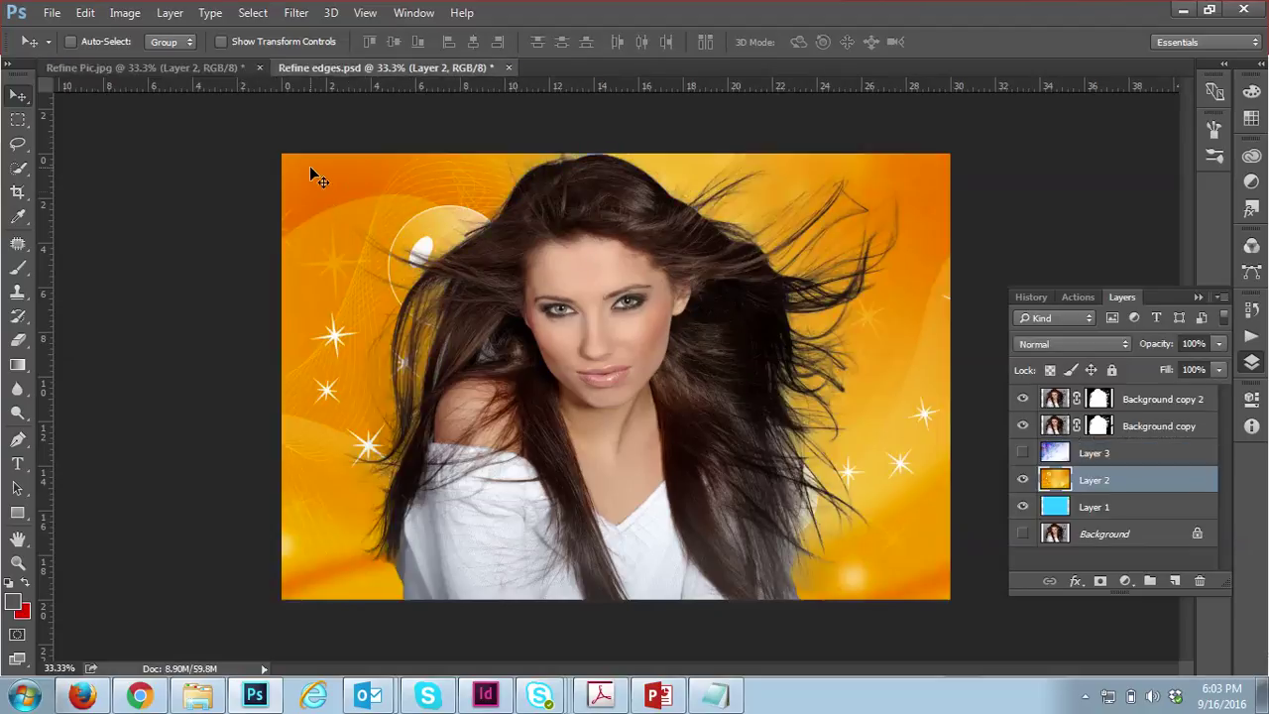
{"action": "left_click_drag", "start_coordinate": [310, 175], "coordinate": [547, 317]}
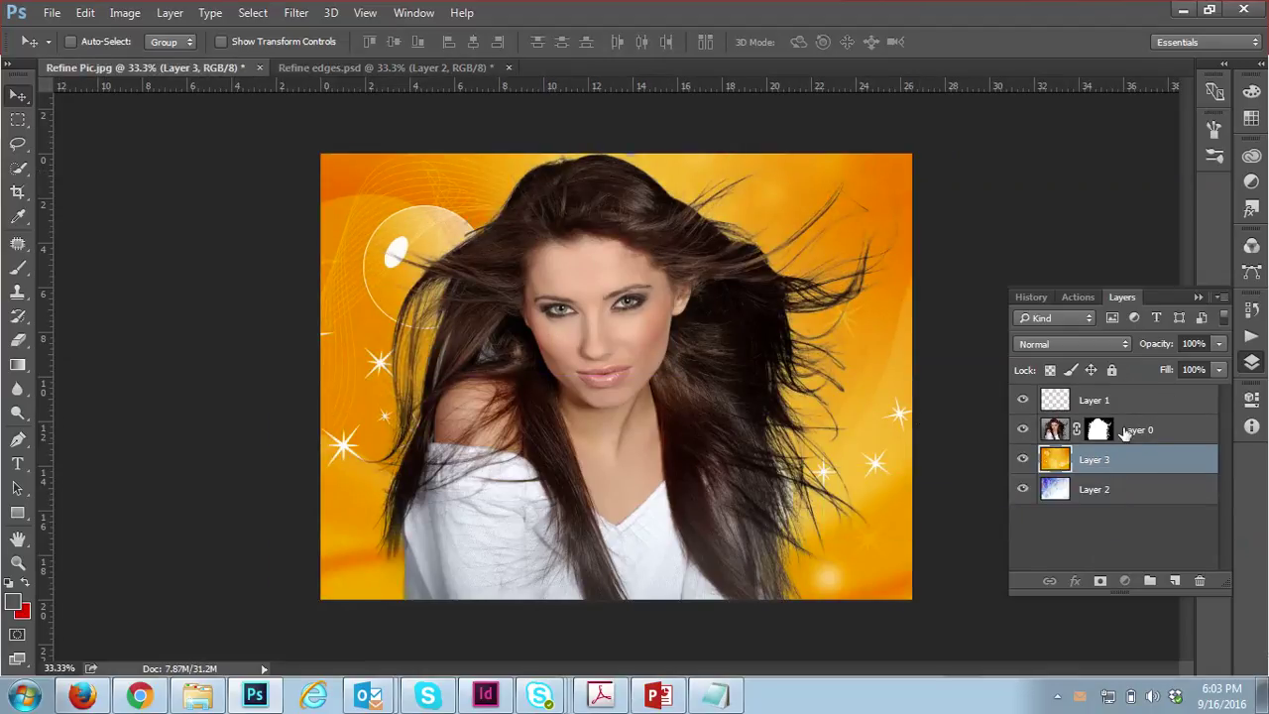
{"action": "left_click_drag", "start_coordinate": [1123, 458], "coordinate": [1122, 401]}
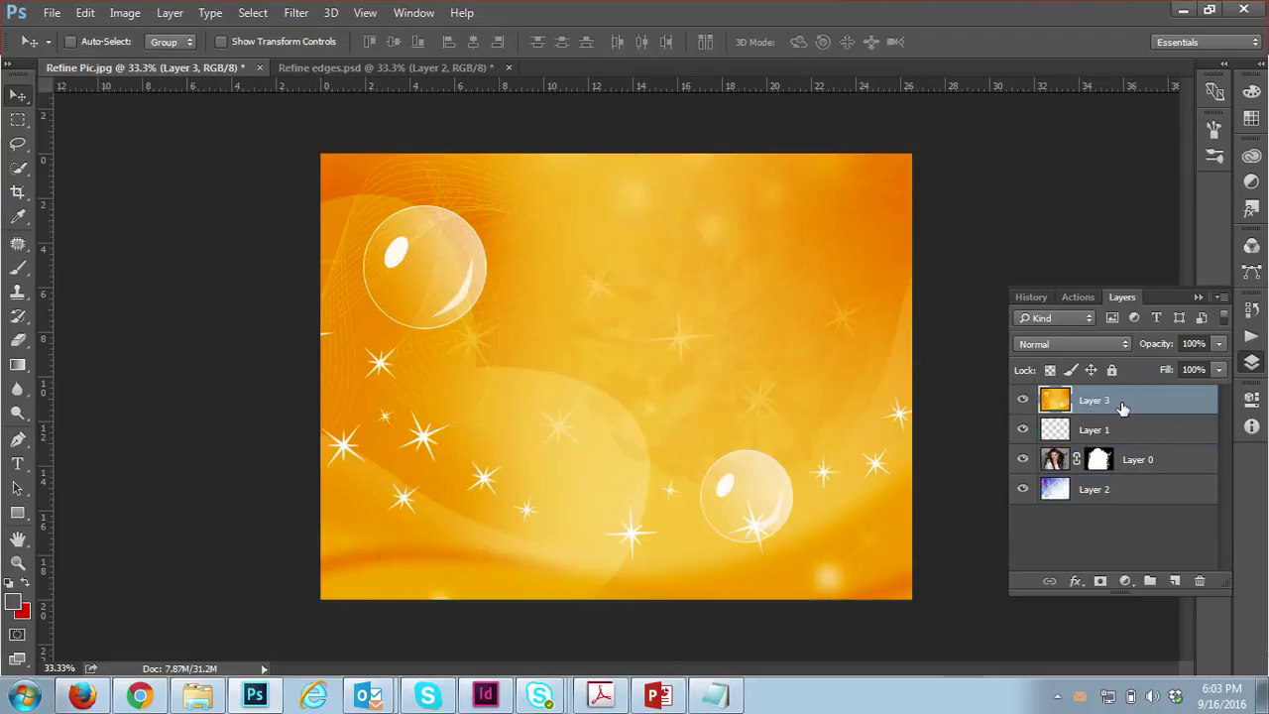
{"action": "left_click_drag", "start_coordinate": [1134, 458], "coordinate": [1132, 406]}
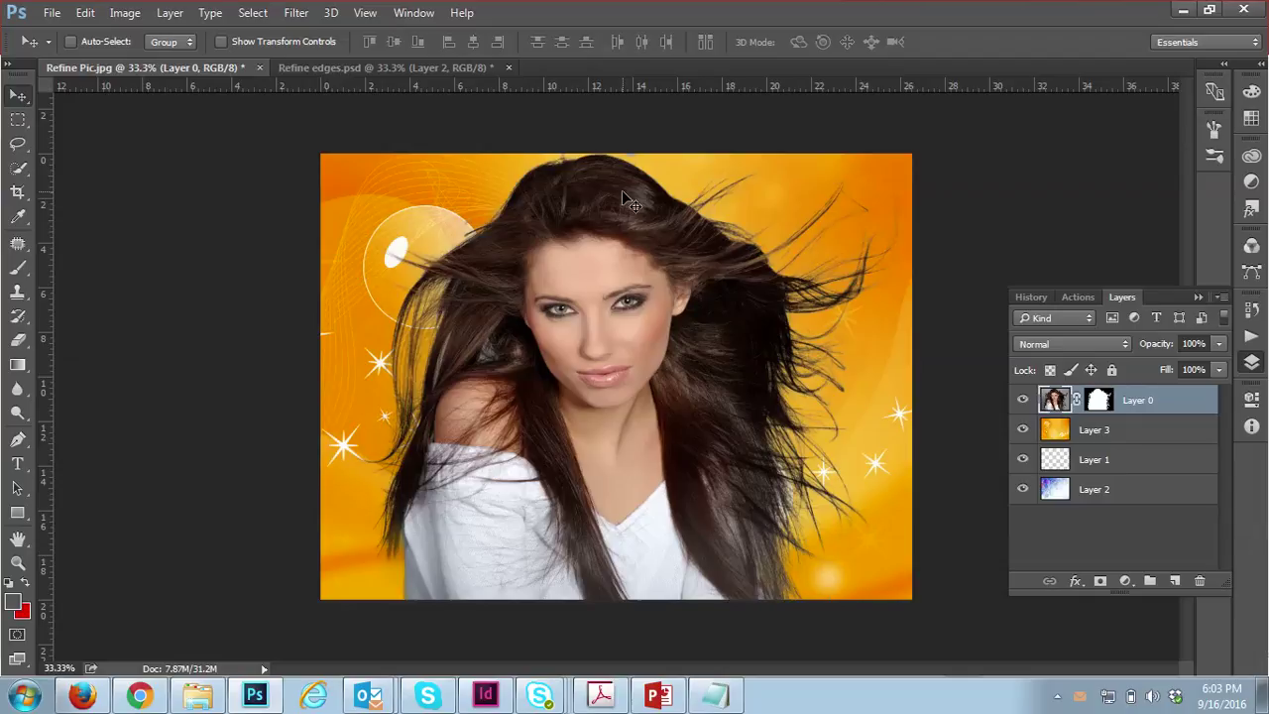
Duplicate the masked portrait layer and select the layer mask of the lower portrait, Layer 0
{"action": "key", "text": "ctrl"}
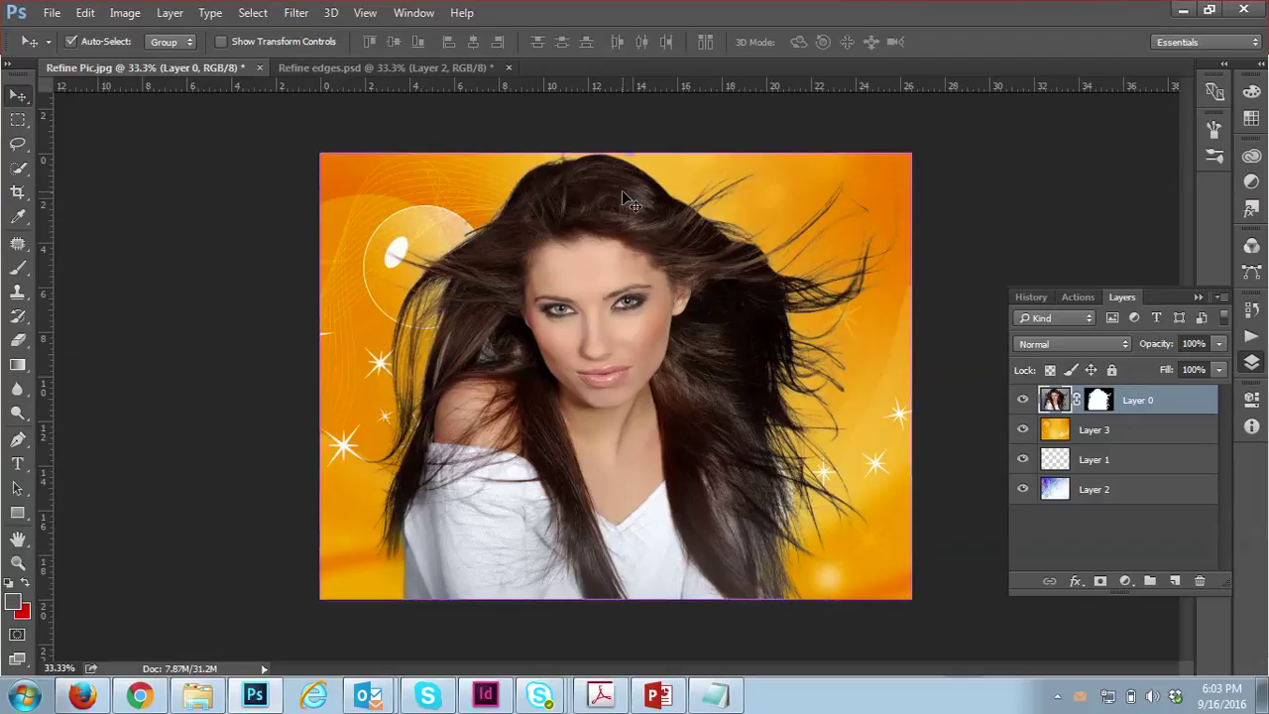
{"action": "key", "text": "ctrl+j"}
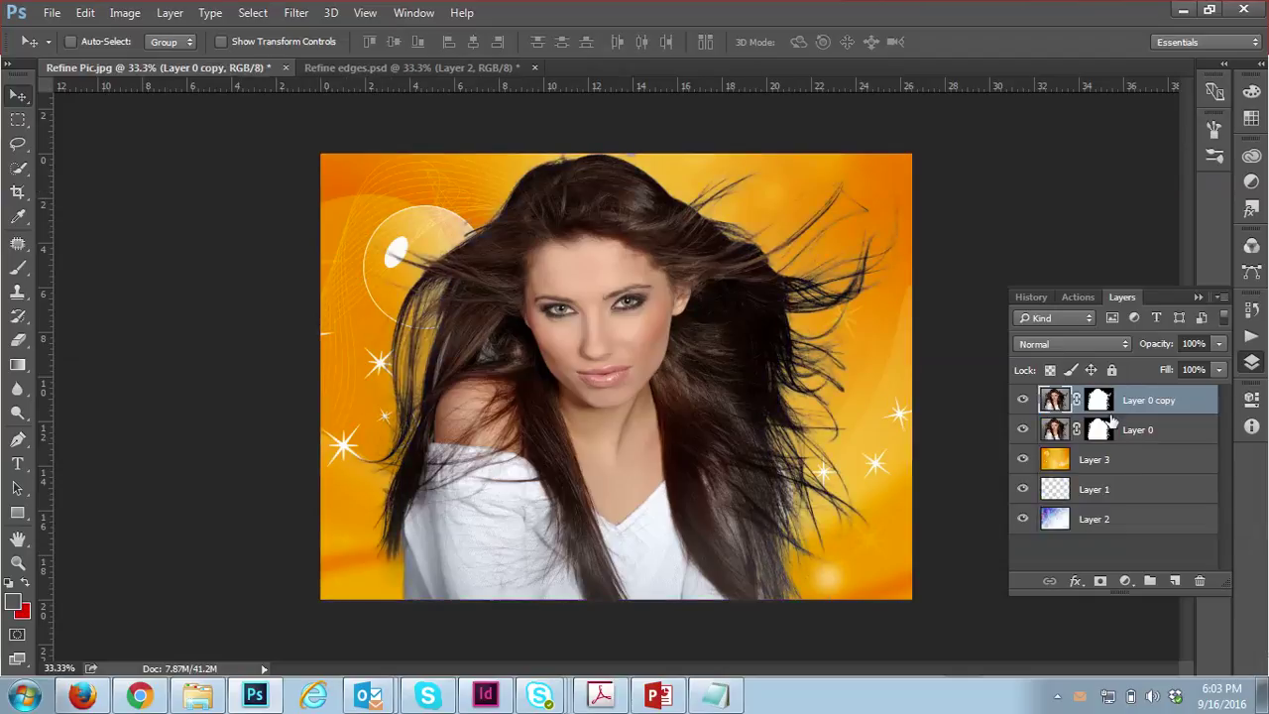
{"action": "left_click", "coordinate": [1149, 432]}
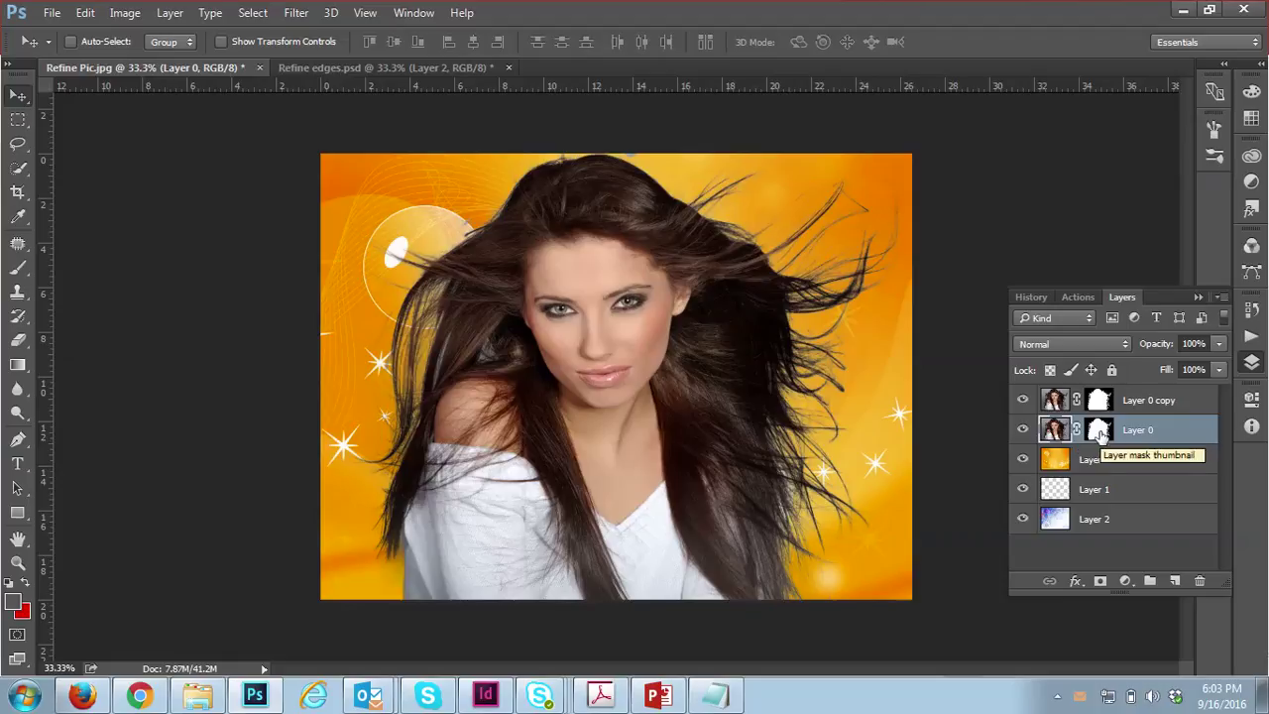
{"action": "left_click", "coordinate": [1097, 430]}
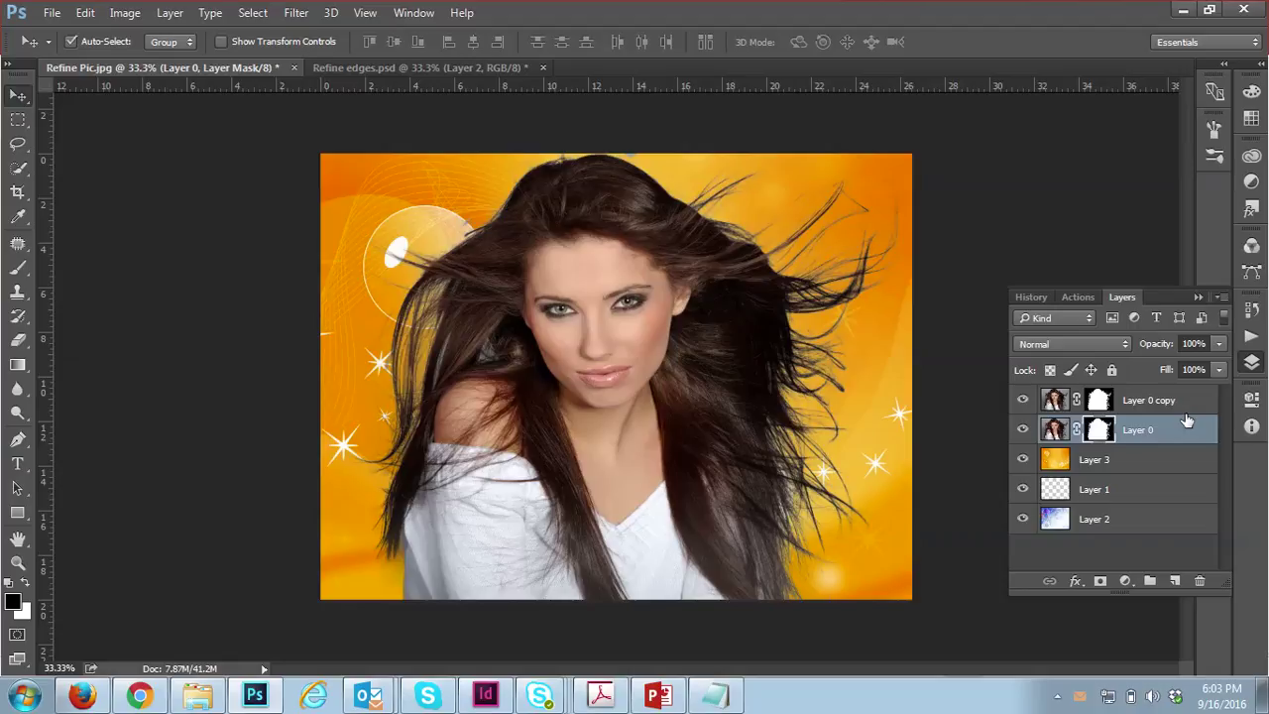
Apply Levels to the Layer 0 mask with a midtone input of 2.23 and a white input of 73
{"action": "key", "text": "ctrl+l"}
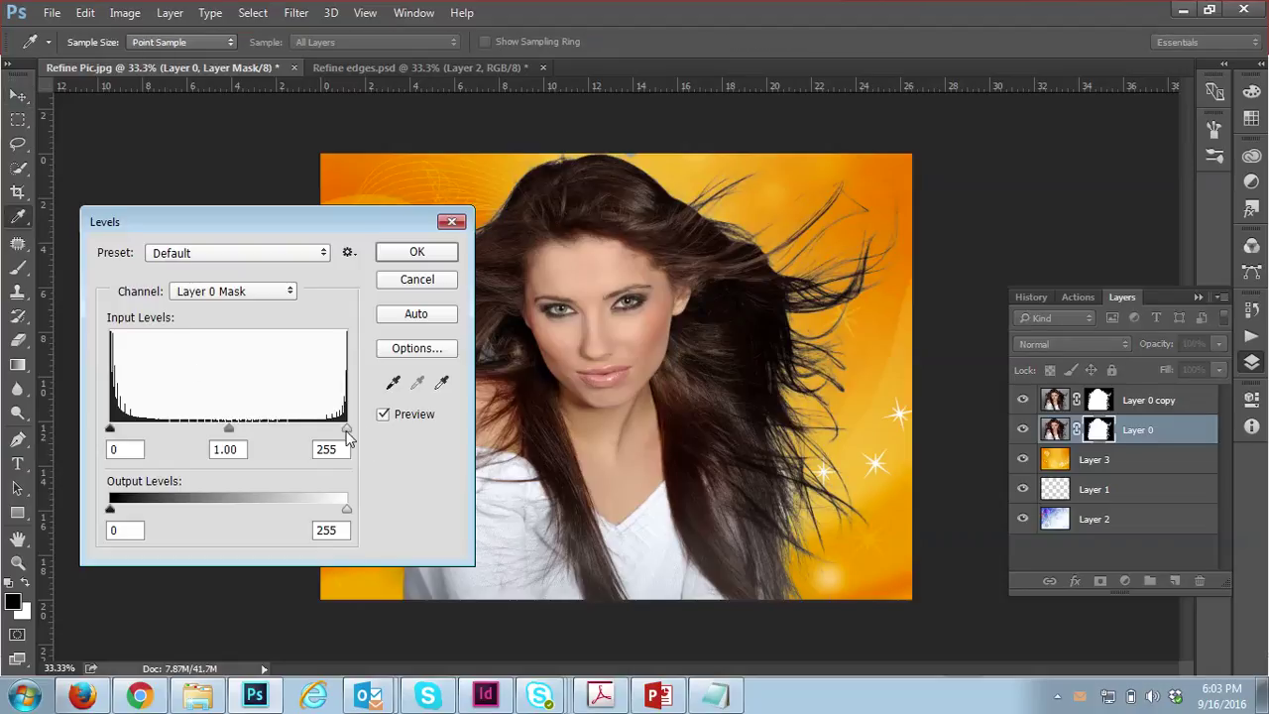
{"action": "mouse_move", "coordinate": [346, 429]}
{"action": "left_mouse_down"}
{"action": "mouse_move", "coordinate": [305, 431]}
{"action": "mouse_move", "coordinate": [343, 426]}
{"action": "left_mouse_up"}
{"action": "left_click_drag", "start_coordinate": [229, 430], "coordinate": [161, 428]}
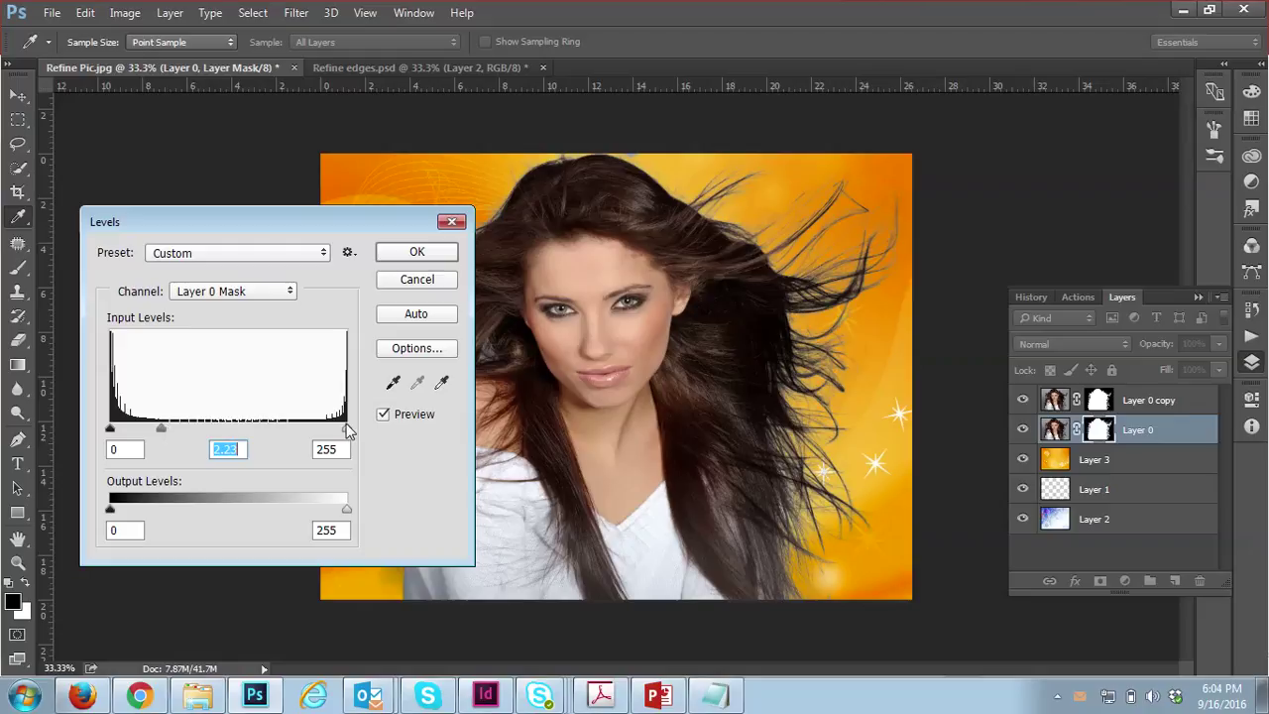
{"action": "left_click_drag", "start_coordinate": [347, 432], "coordinate": [178, 429]}
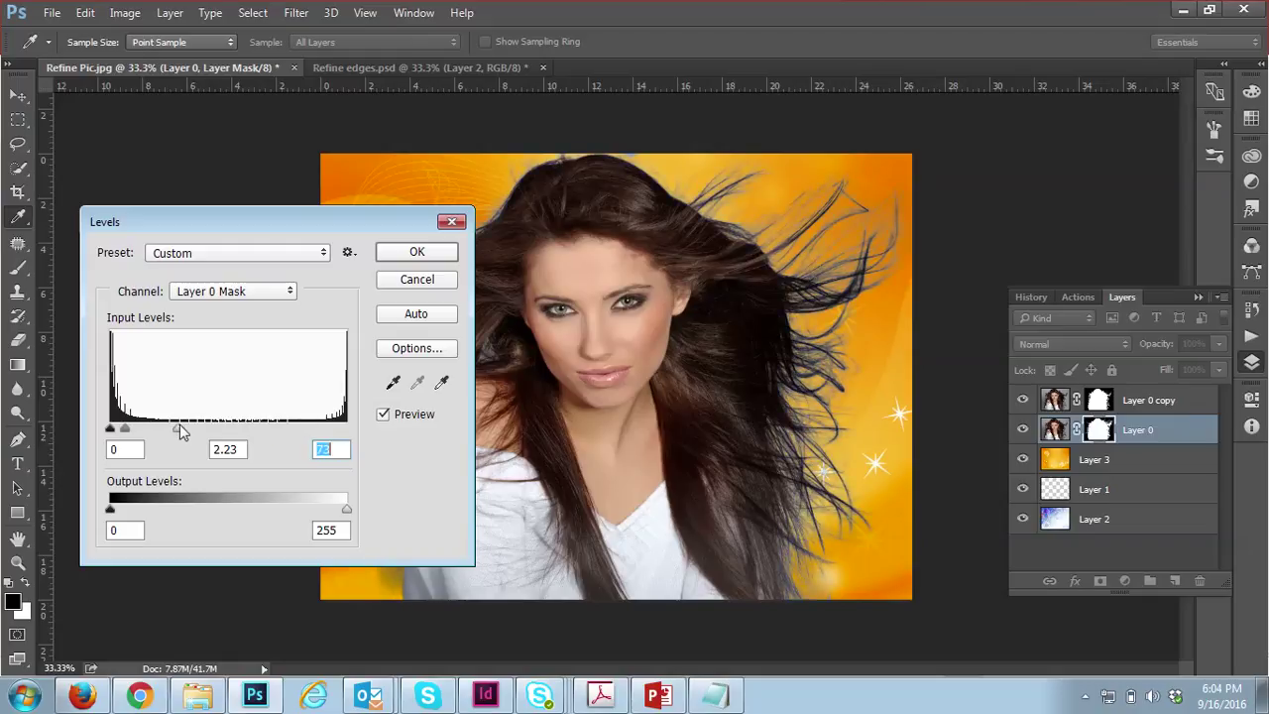
{"action": "left_click", "coordinate": [408, 255]}
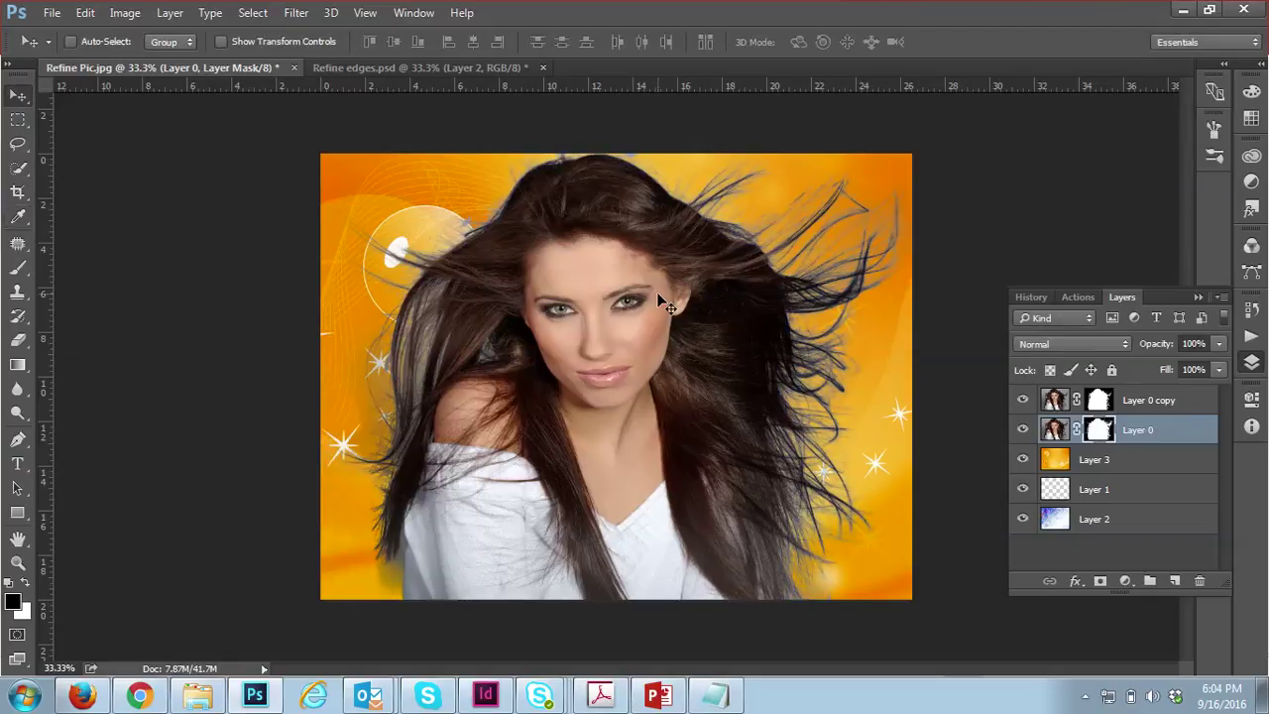
Compare the Normal and Multiply blend modes on Layer 0 and leave it set to Multiply
{"action": "left_click", "coordinate": [1075, 346]}
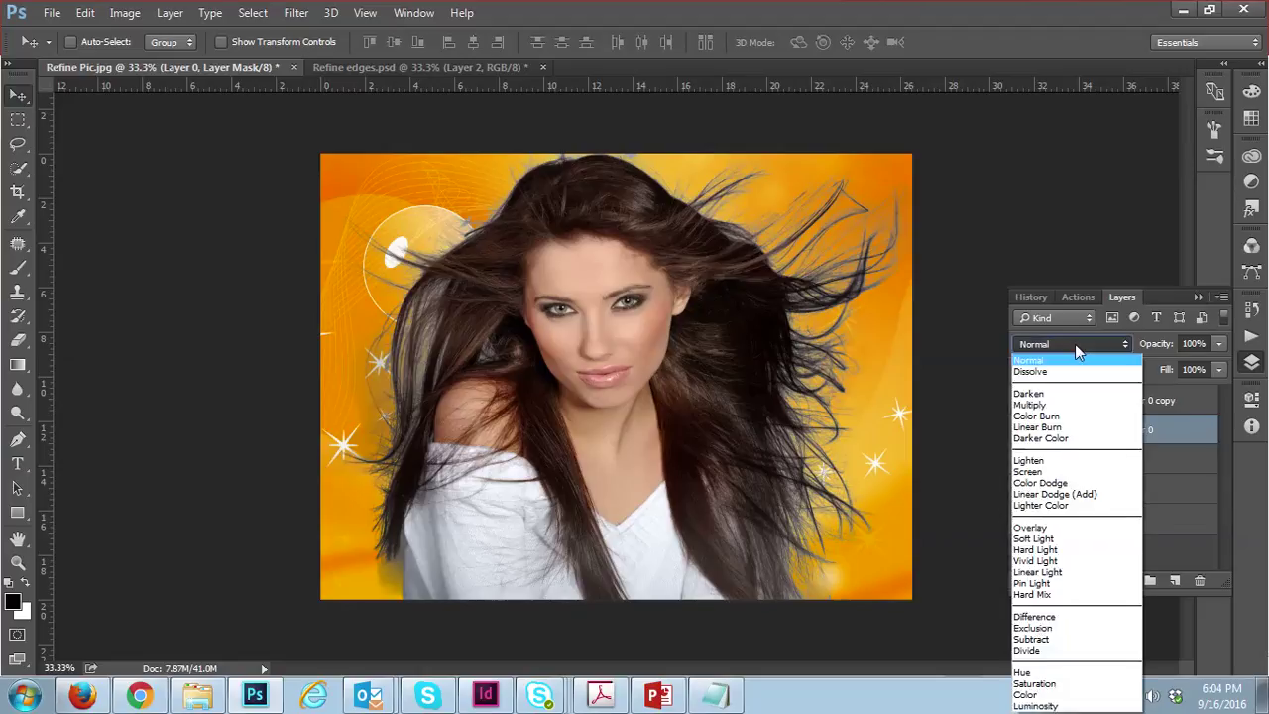
{"action": "left_click", "coordinate": [1060, 405]}
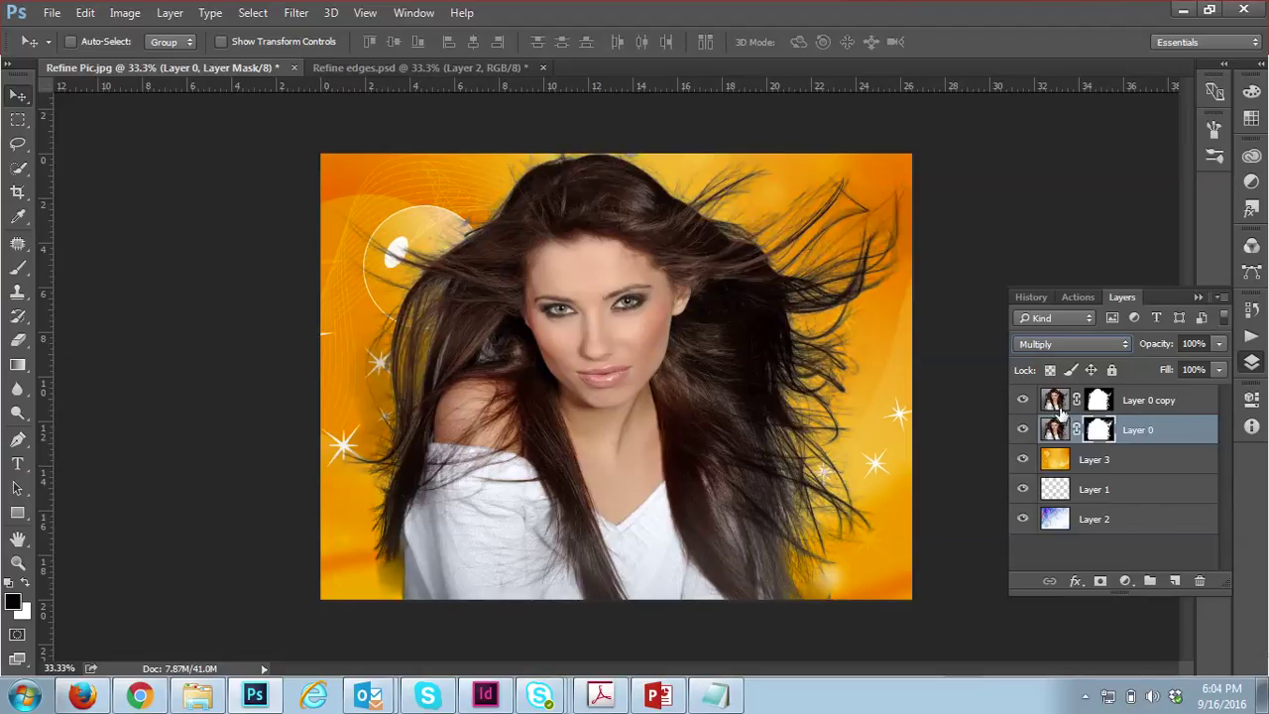
{"action": "left_click", "coordinate": [1048, 346]}
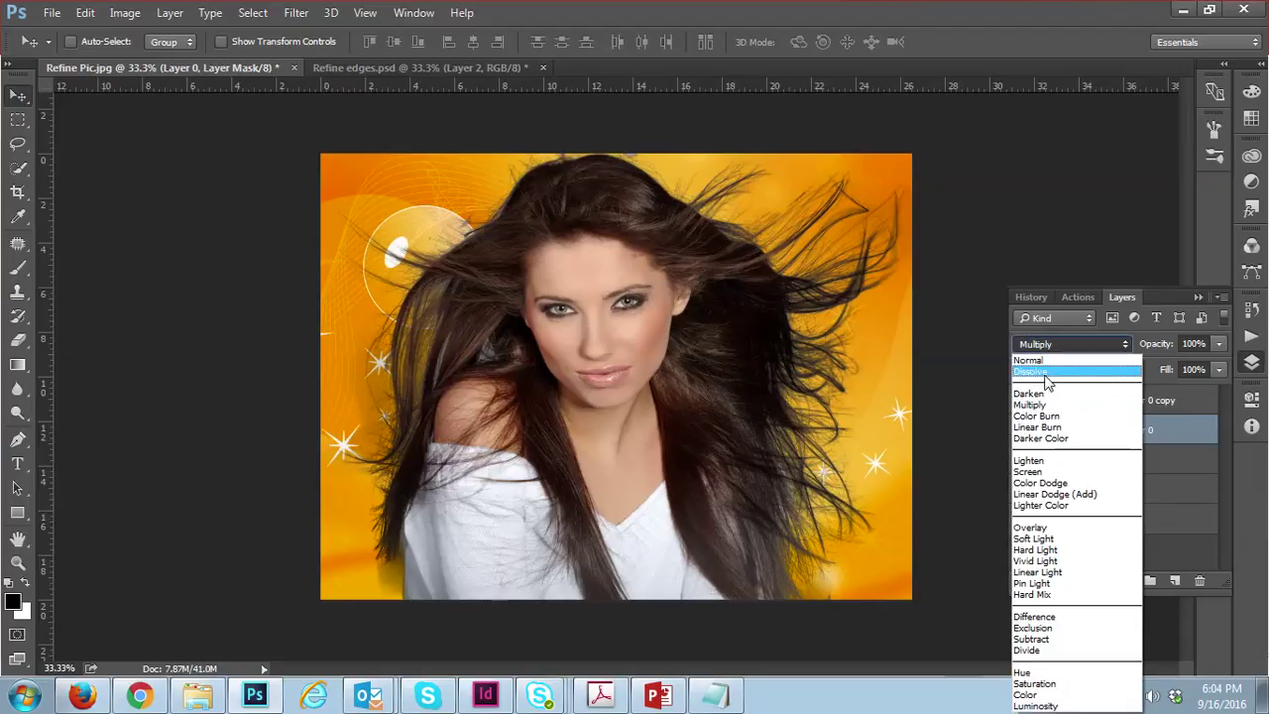
{"action": "left_click", "coordinate": [1038, 361]}
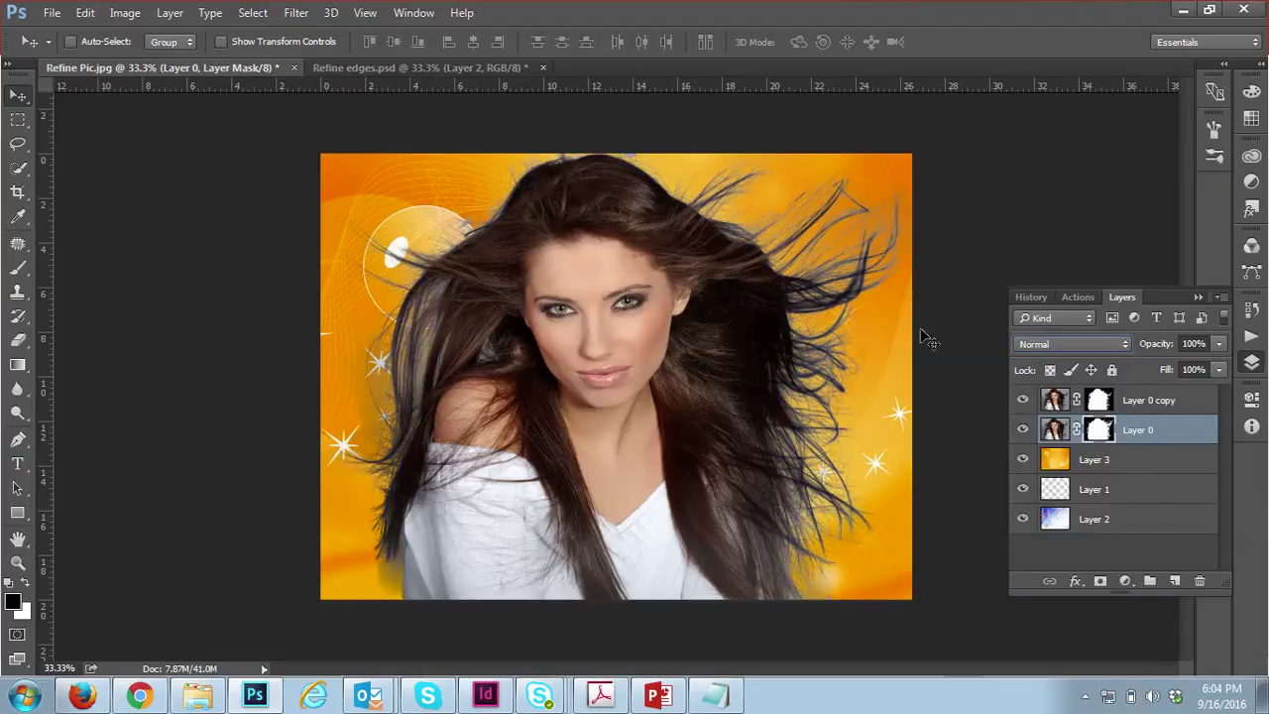
{"action": "left_click", "coordinate": [1095, 346]}
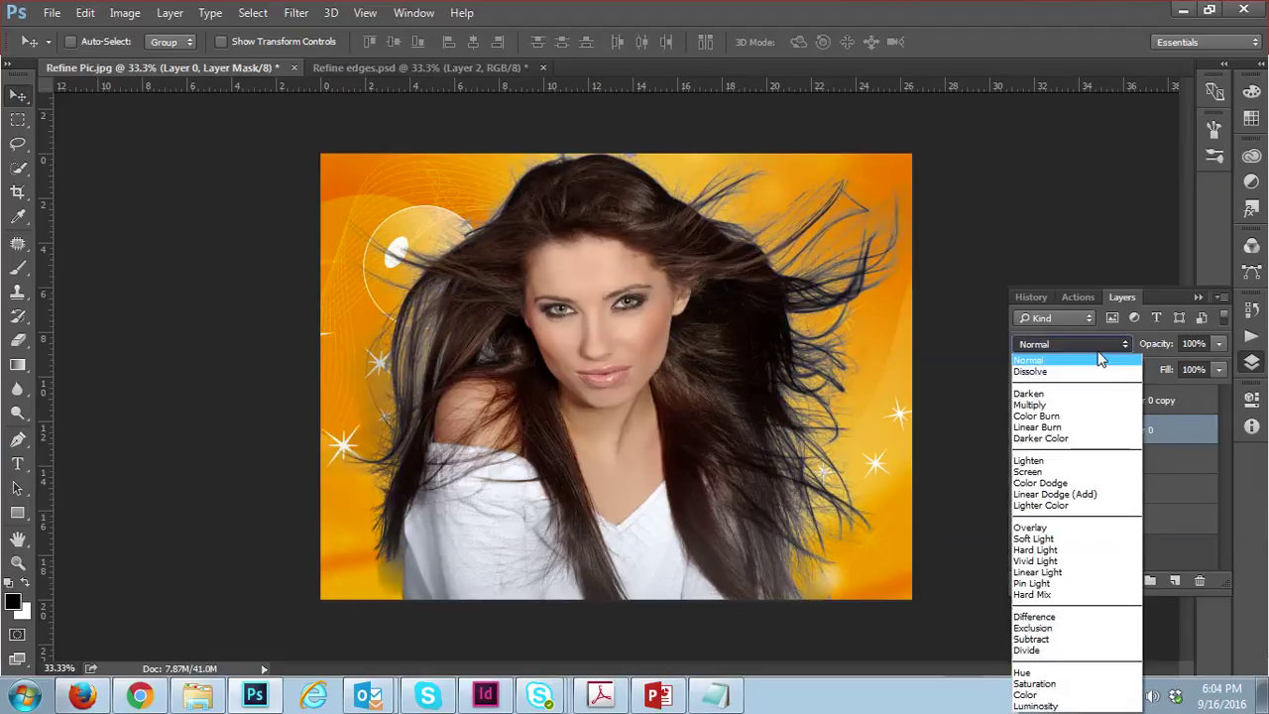
{"action": "left_click", "coordinate": [1054, 406]}
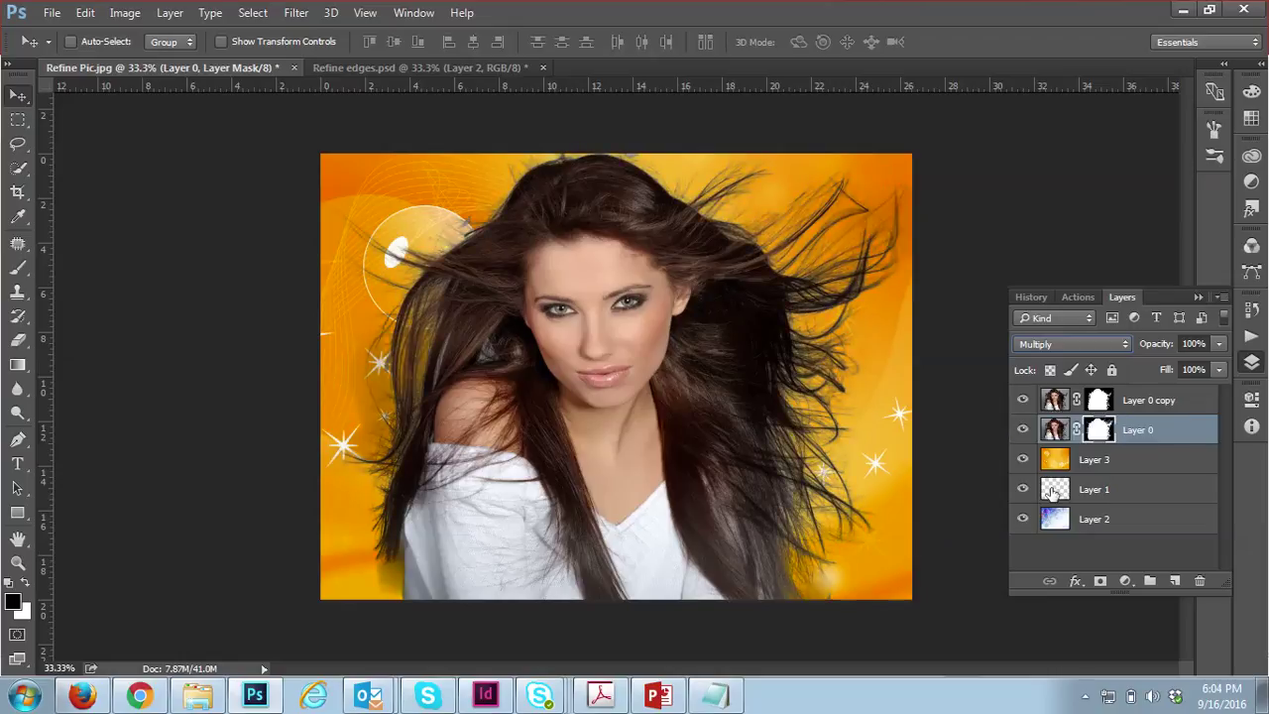
Move the blue floral background directly beneath the portrait layers and toggle both backgrounds' visibility to compare the cutout, leaving both shown
{"action": "left_click_drag", "start_coordinate": [1102, 517], "coordinate": [1089, 451]}
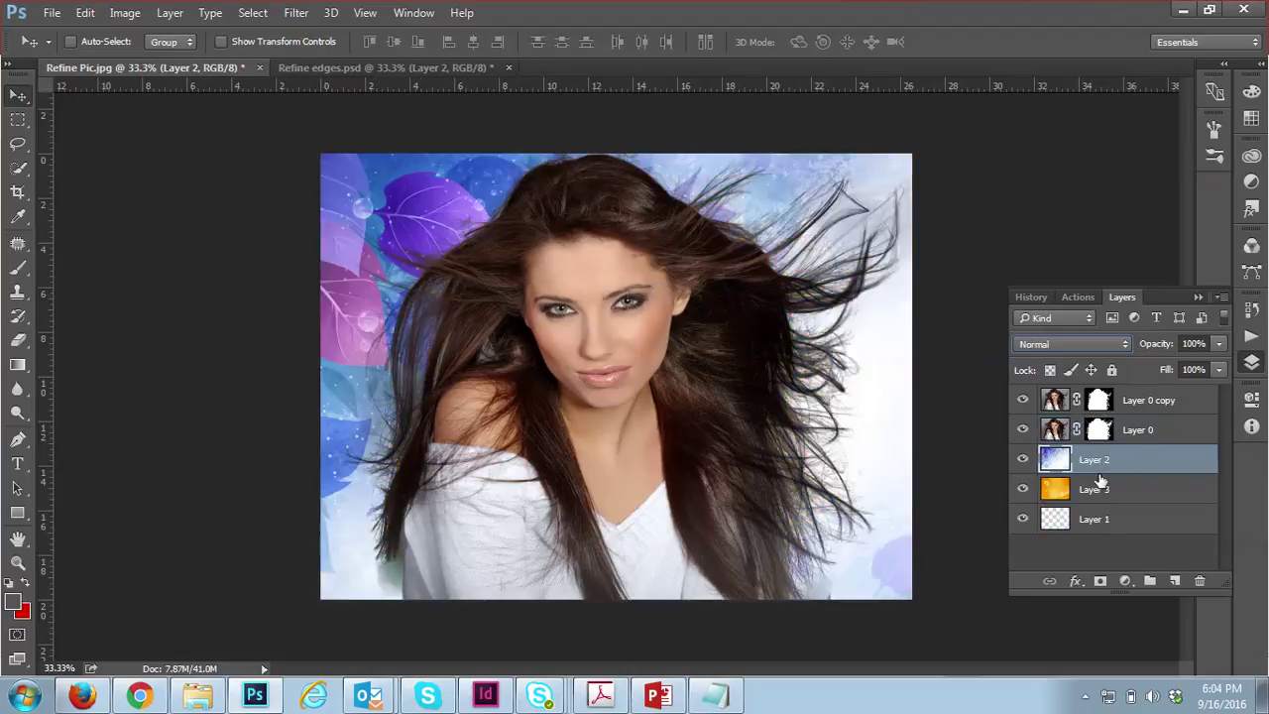
{"action": "left_click", "coordinate": [1023, 460]}
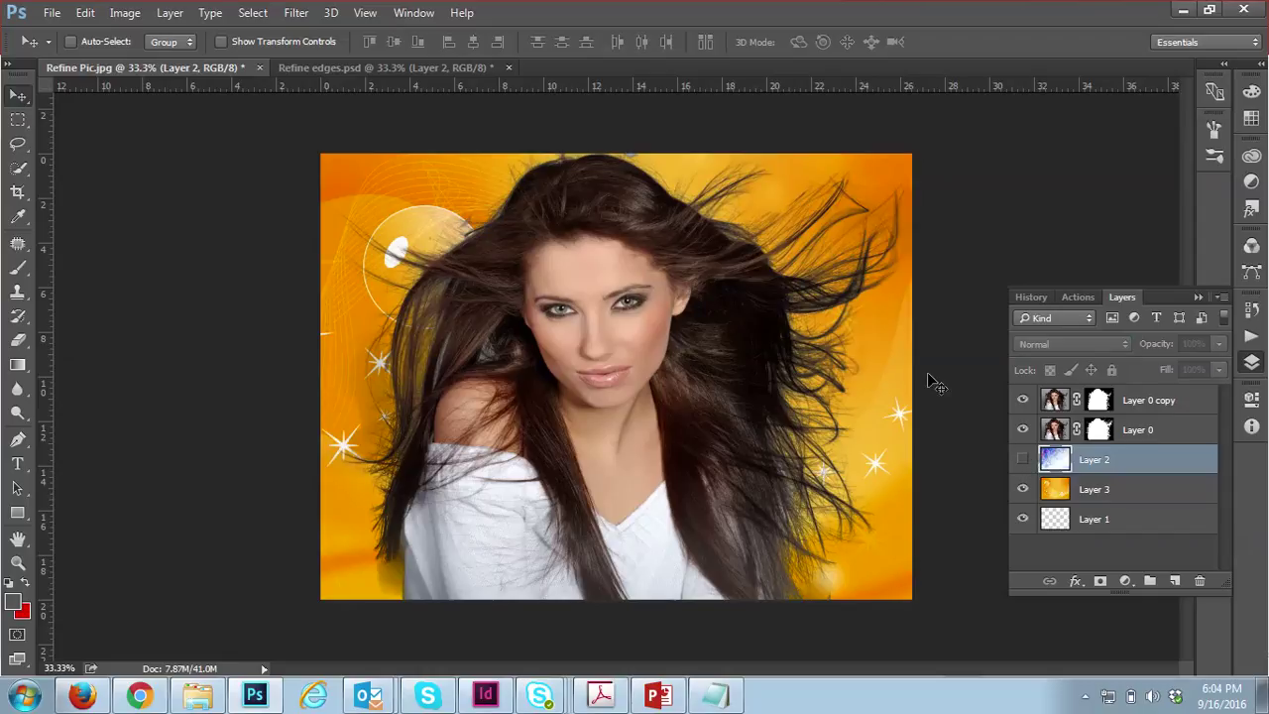
{"action": "left_click", "coordinate": [1023, 460]}
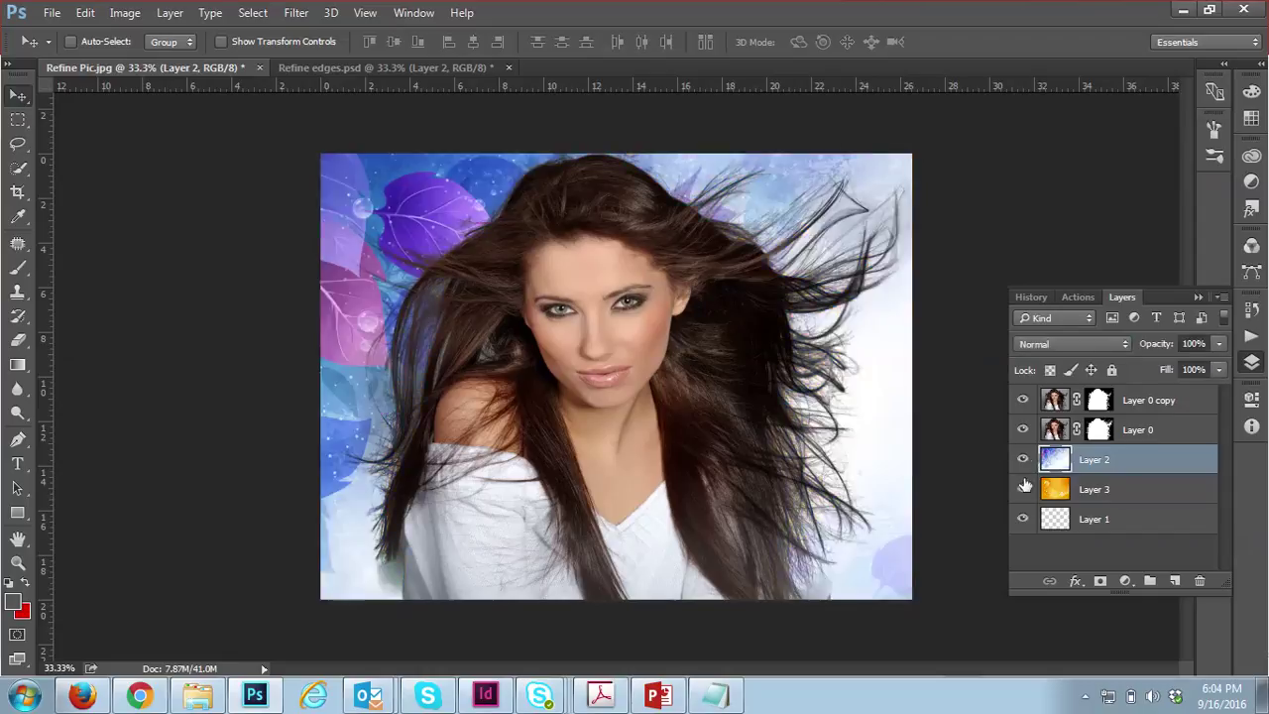
{"action": "left_click", "coordinate": [1023, 490]}
{"action": "left_click", "coordinate": [1023, 460]}
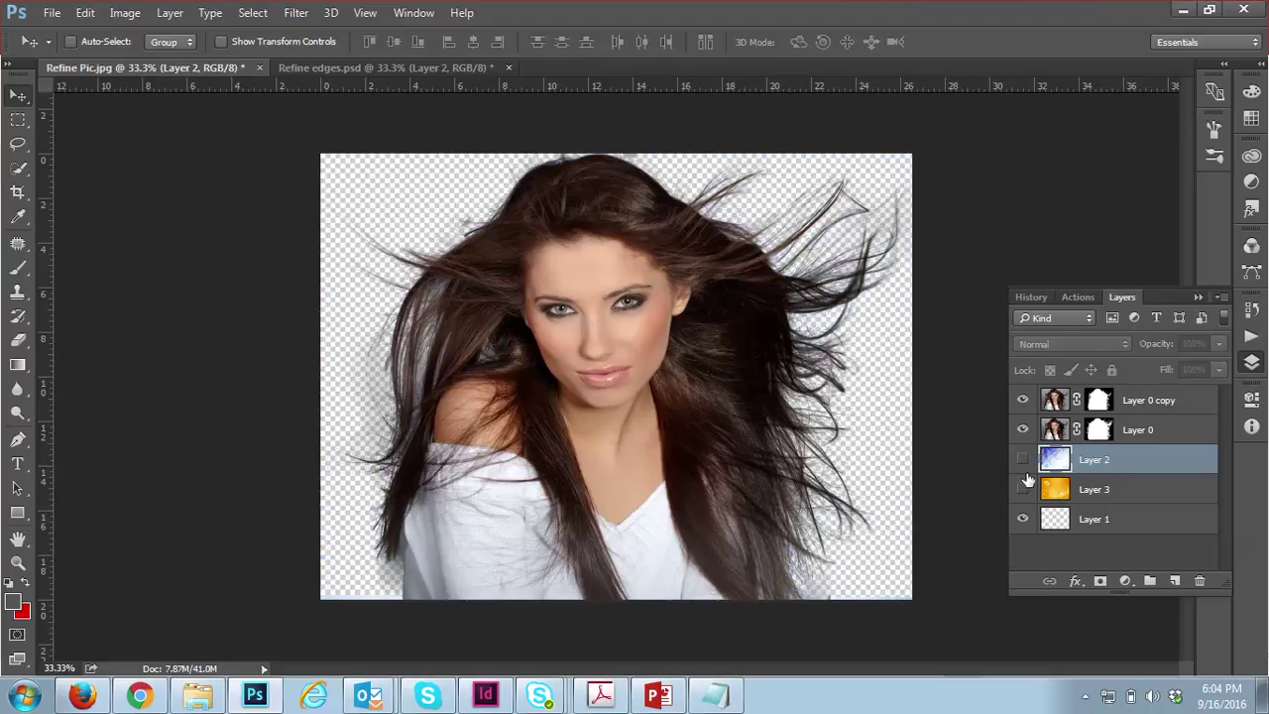
{"action": "left_click", "coordinate": [1023, 490]}
{"action": "left_click", "coordinate": [1023, 460]}
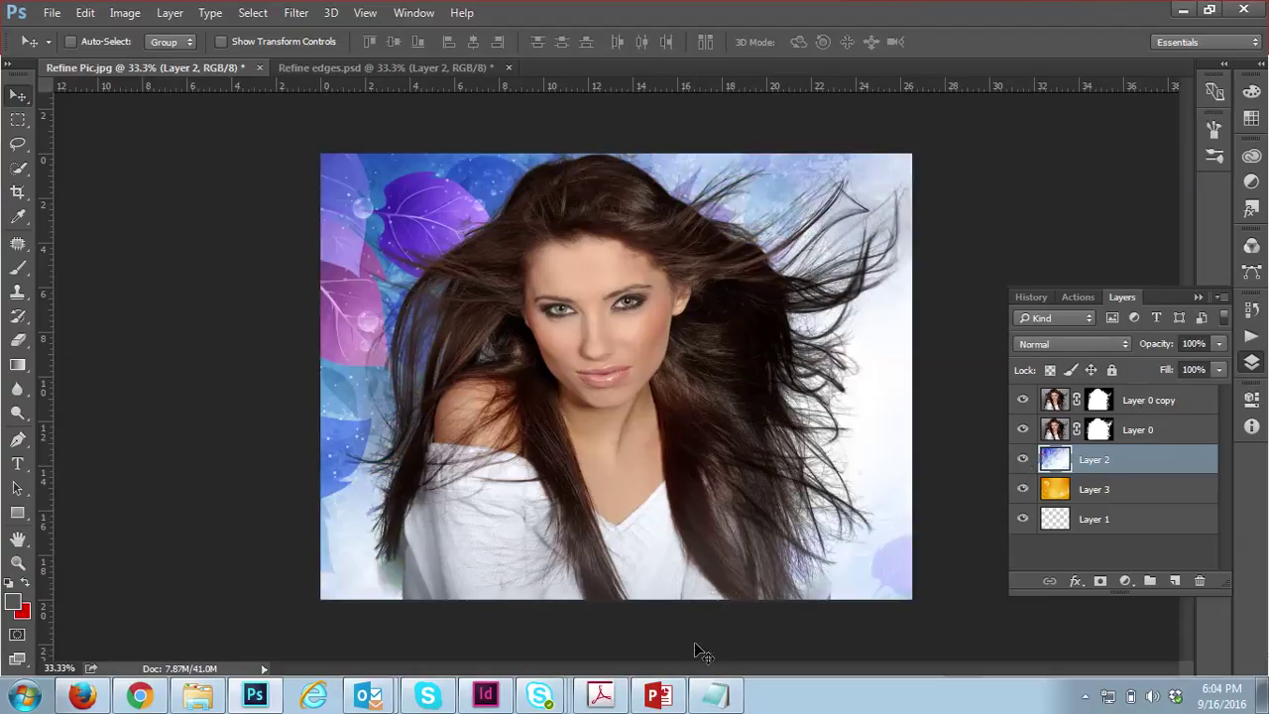
Switch to the Photoshop.pptx presentation in PowerPoint and show its second slide
{"action": "left_click", "coordinate": [658, 695]}
{"action": "left_click", "coordinate": [35, 199]}
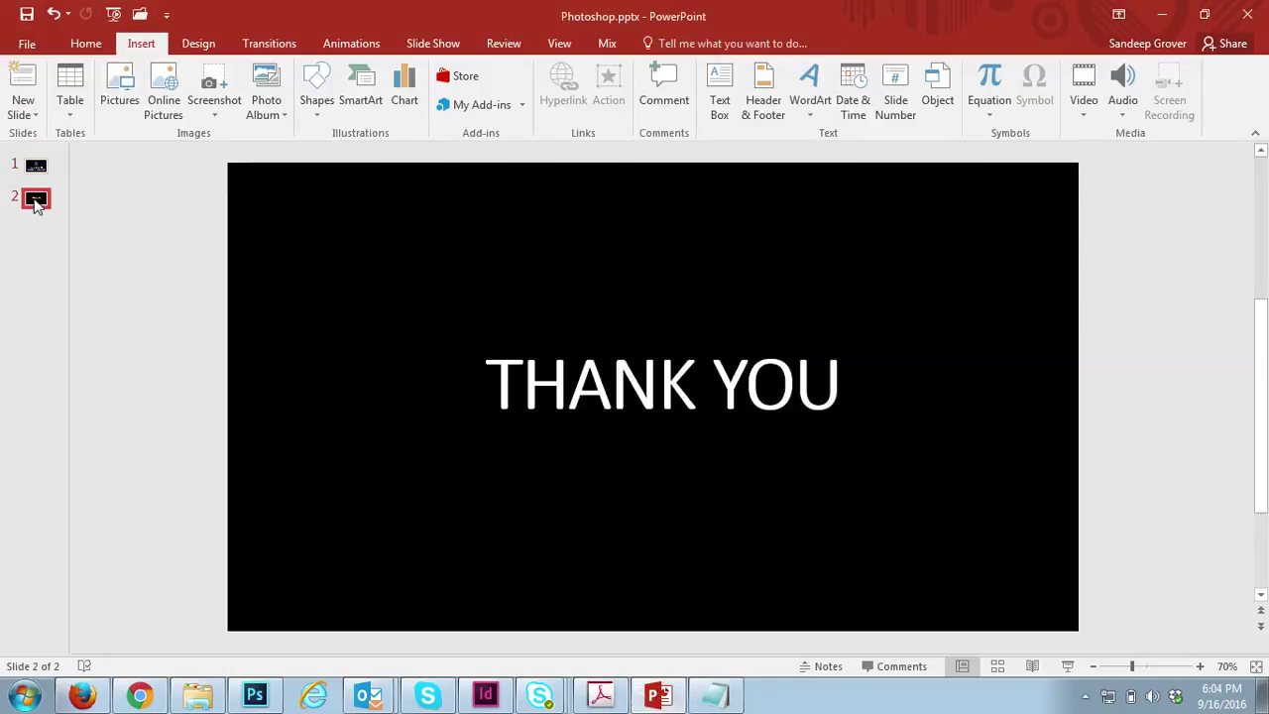